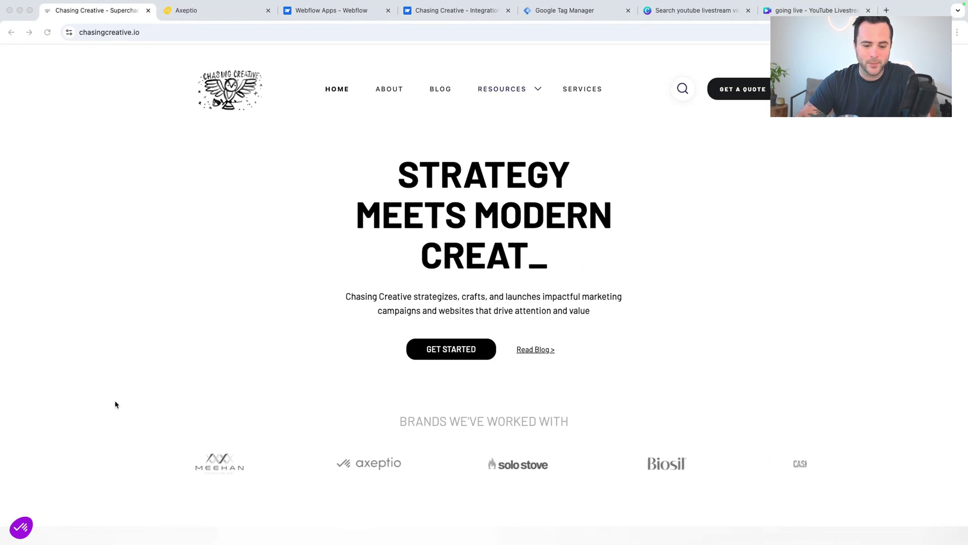
Open and close the cookie consent widget on the Chasing Creative home page and look over the page below
click(21, 525)
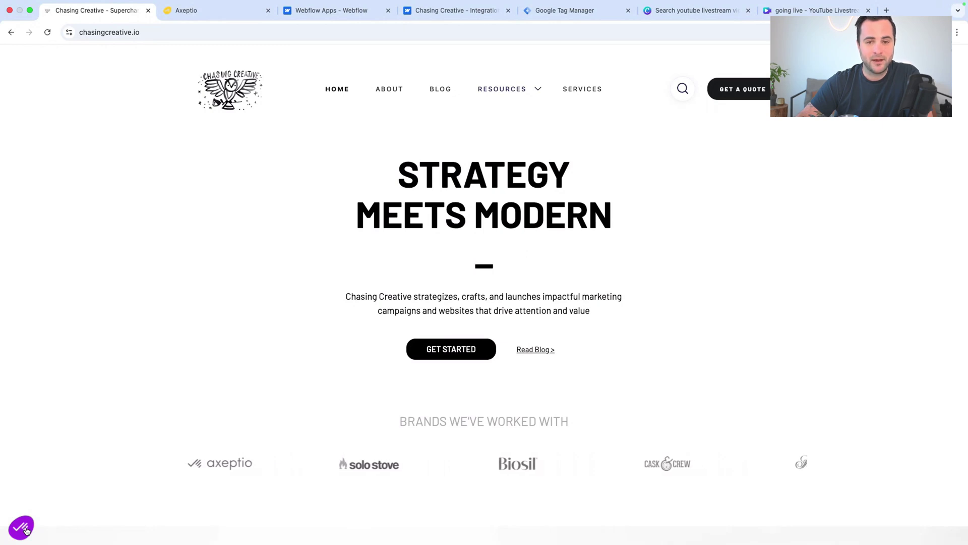
click(26, 529)
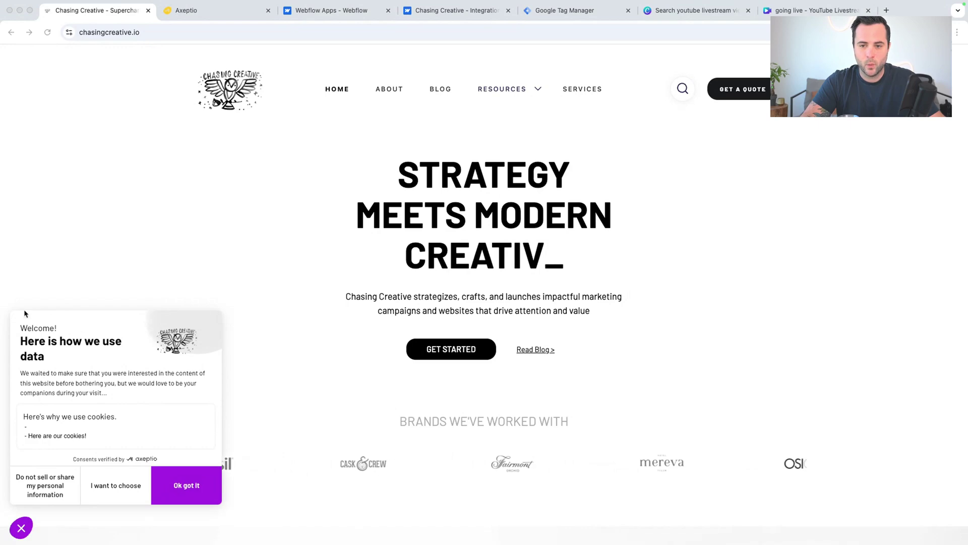
click(24, 527)
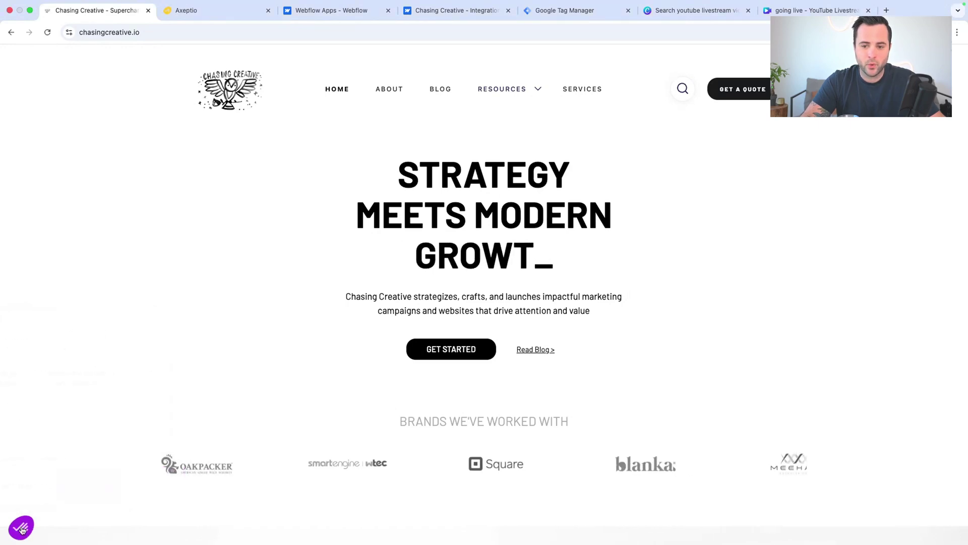
scroll(87, 456, down, 15)
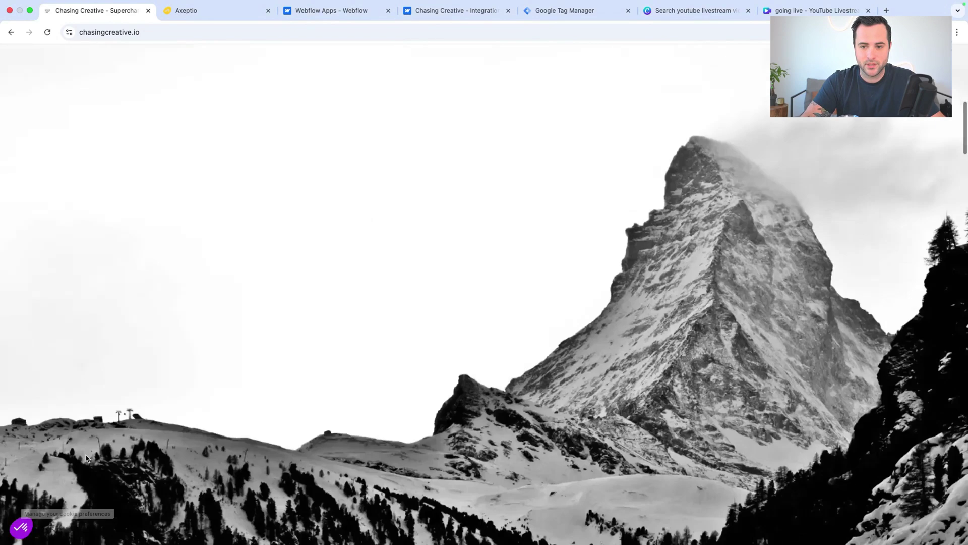
scroll(86, 458, up, 15)
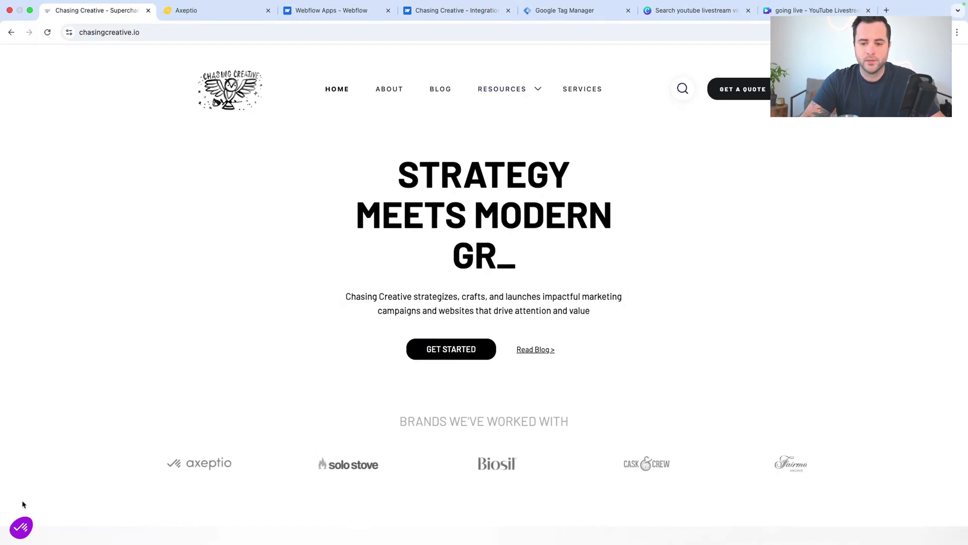
Reopen the cookie consent widget and examine the "Here are our cookies!" list of vendors
click(21, 527)
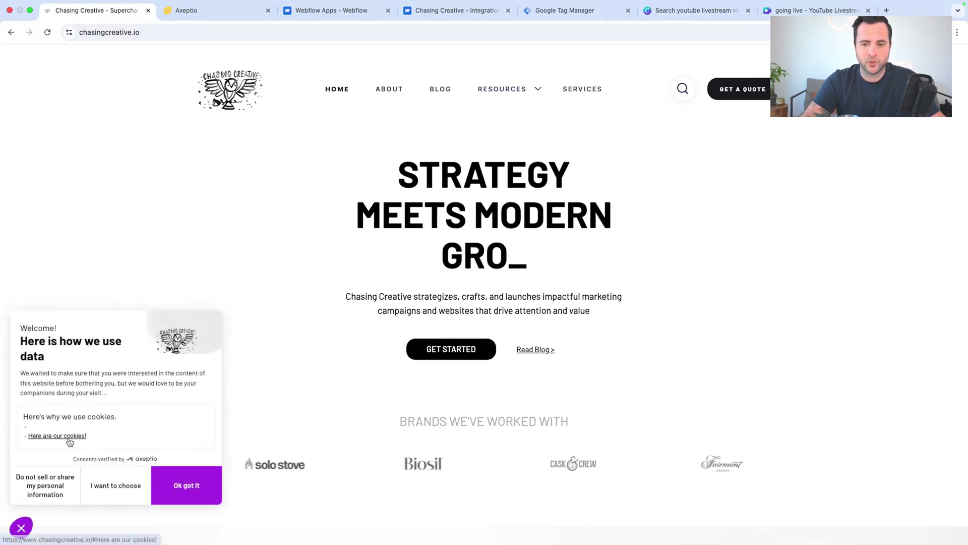
mouse_move(70, 442)
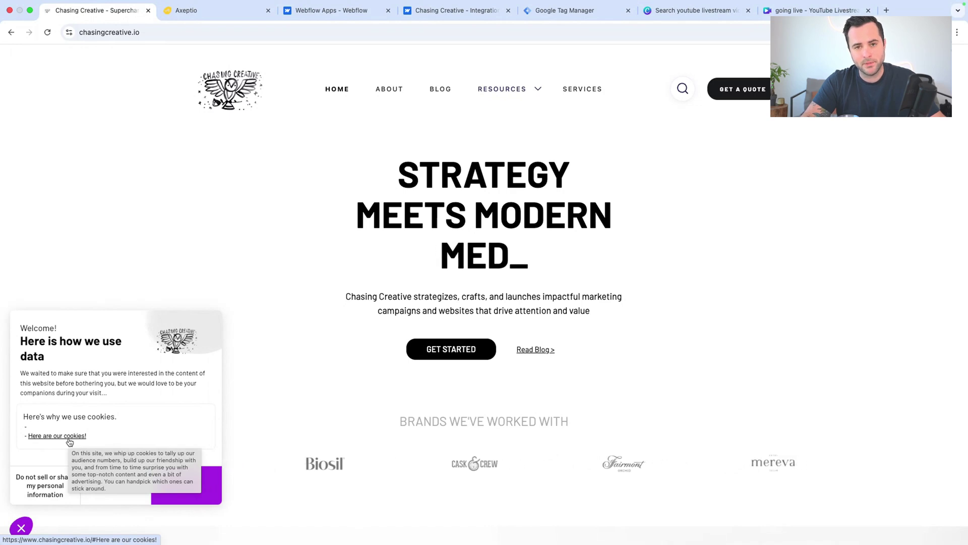
click(57, 436)
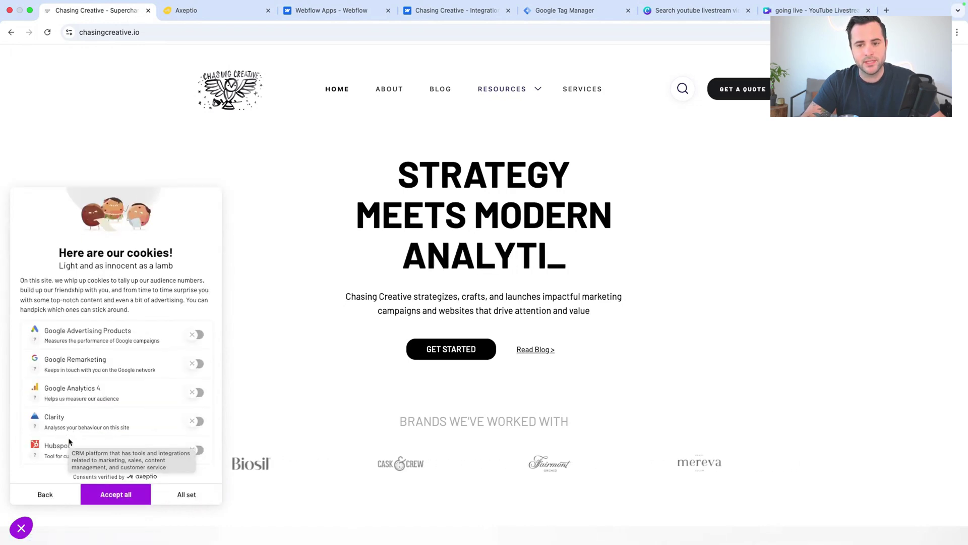
scroll(70, 441, down, 1)
scroll(69, 441, down, 2)
scroll(112, 391, up, 1)
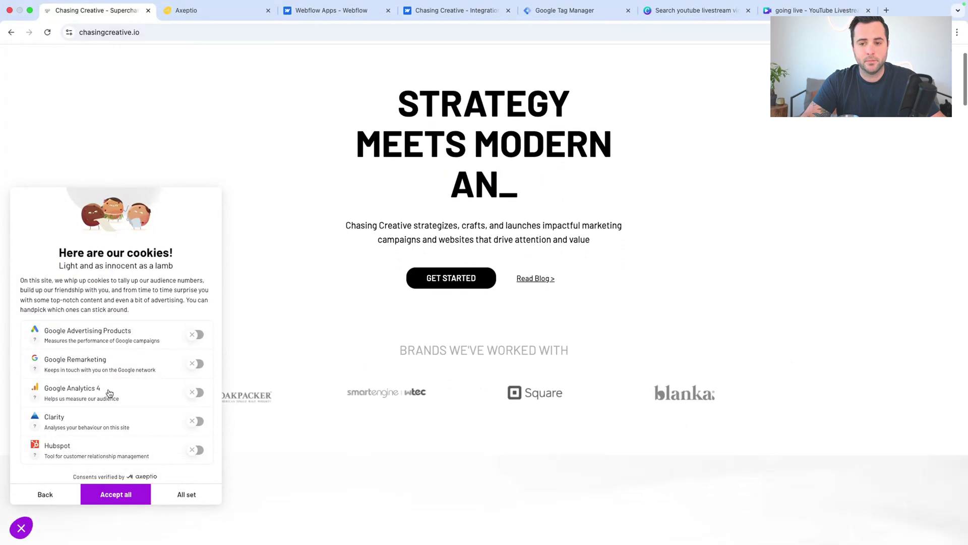
scroll(260, 328, up, 3)
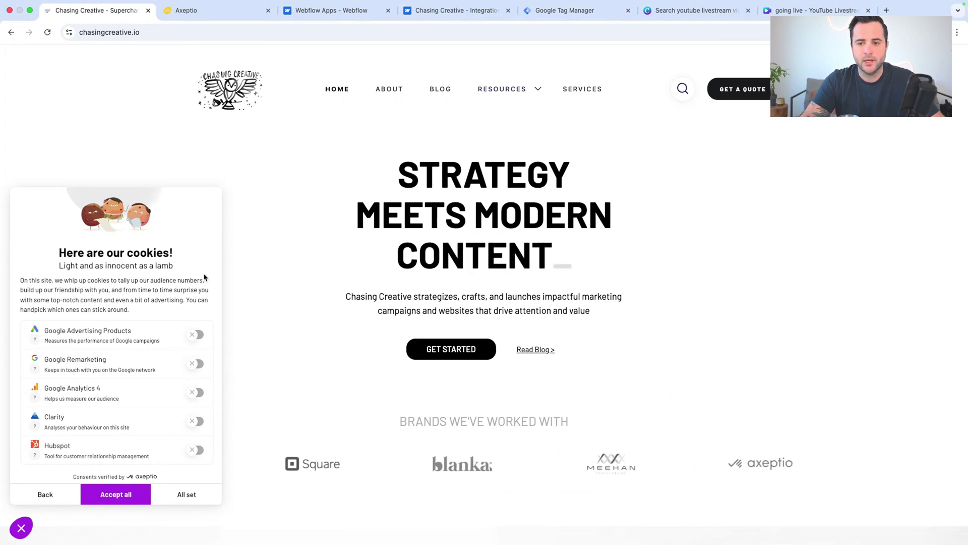
Switch the Google Advertising Products and Google Remarketing consents on and back off
click(194, 334)
click(194, 334)
click(193, 365)
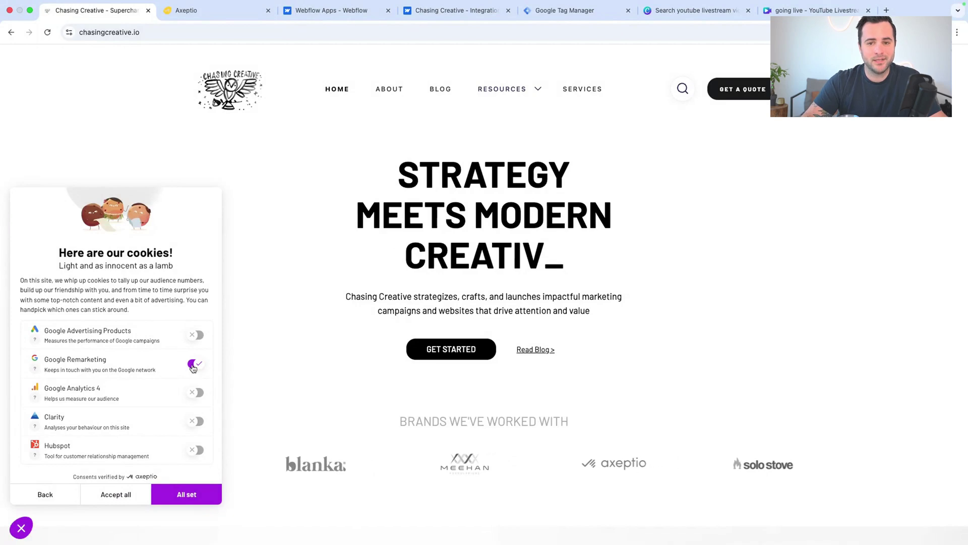
click(193, 365)
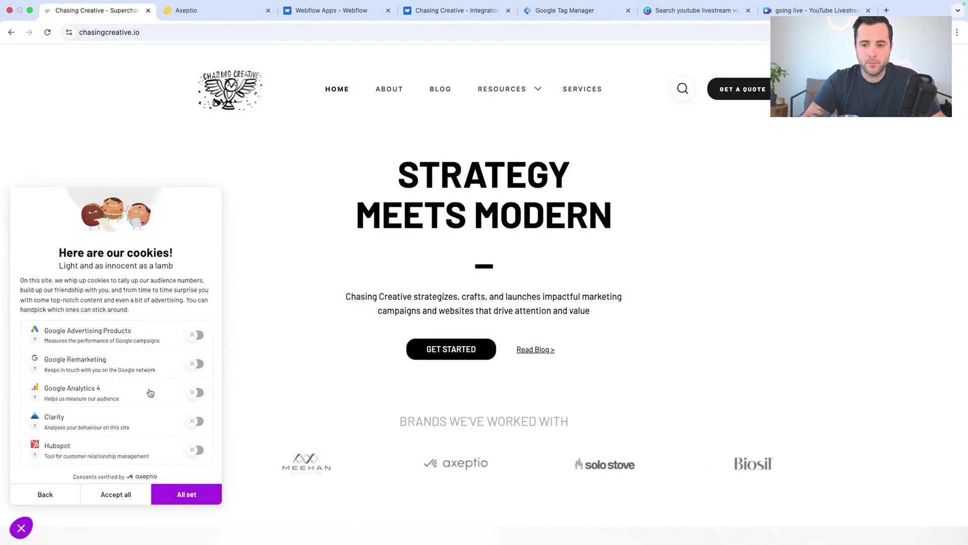
mouse_move(151, 392)
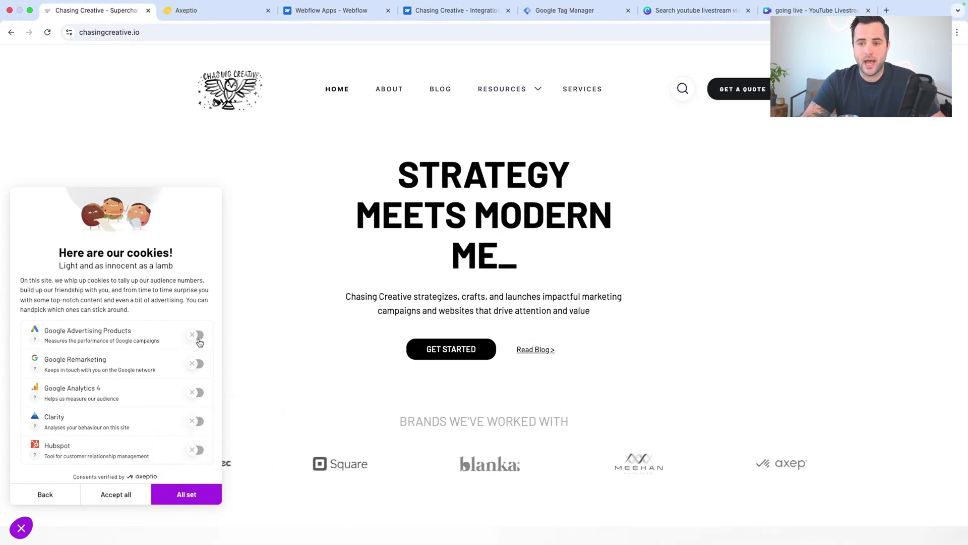
mouse_move(200, 342)
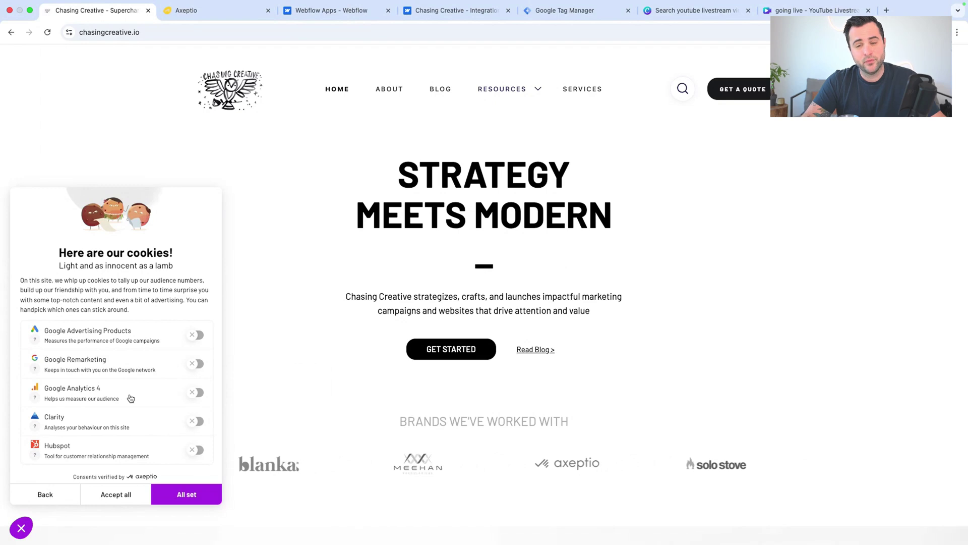
mouse_move(130, 398)
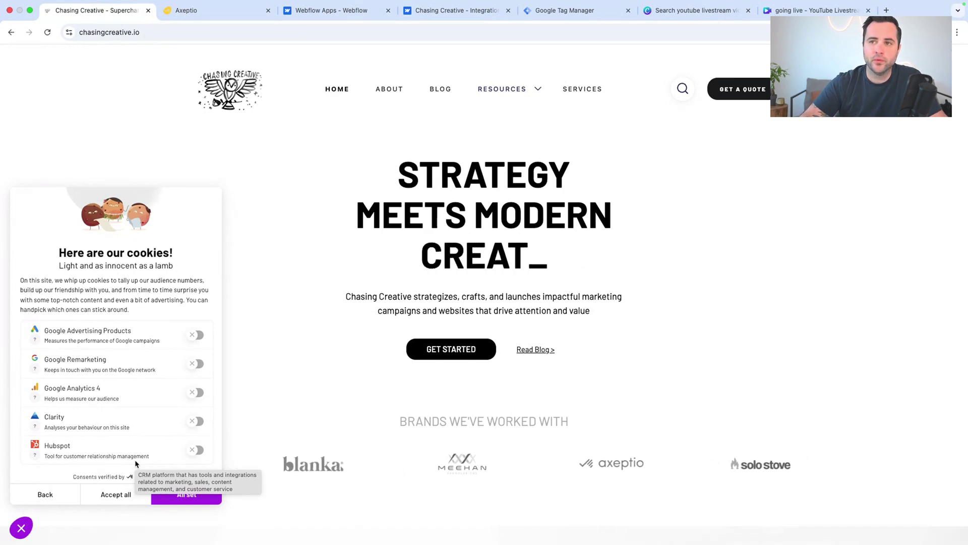
Look over the Webflow Apps marketplace, the Google Tag Manager tags and the Axeptio cookie banner configurations
click(347, 14)
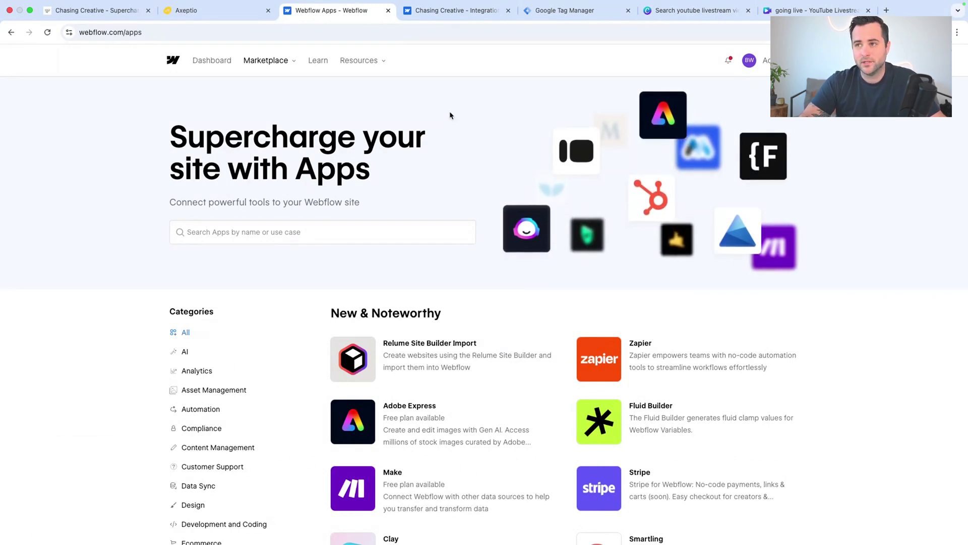
click(560, 15)
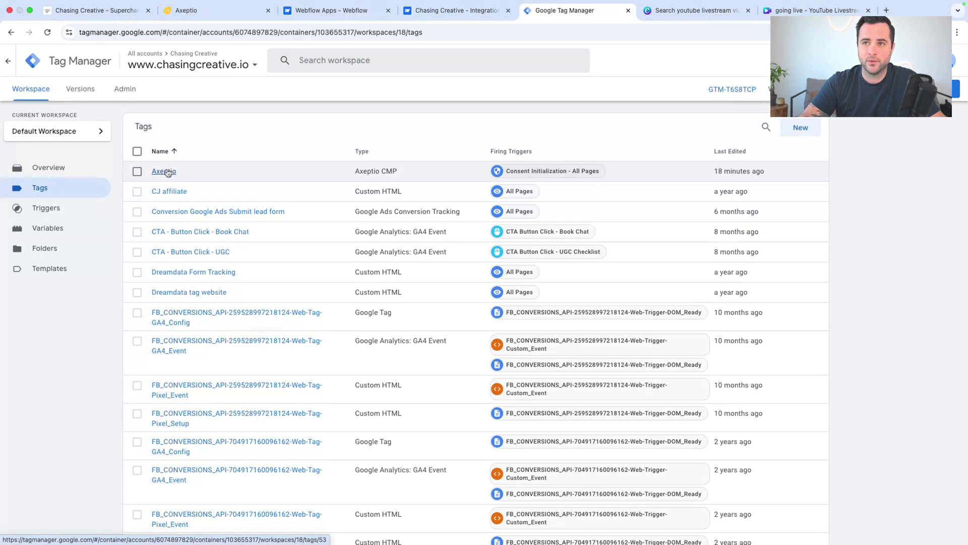
click(207, 15)
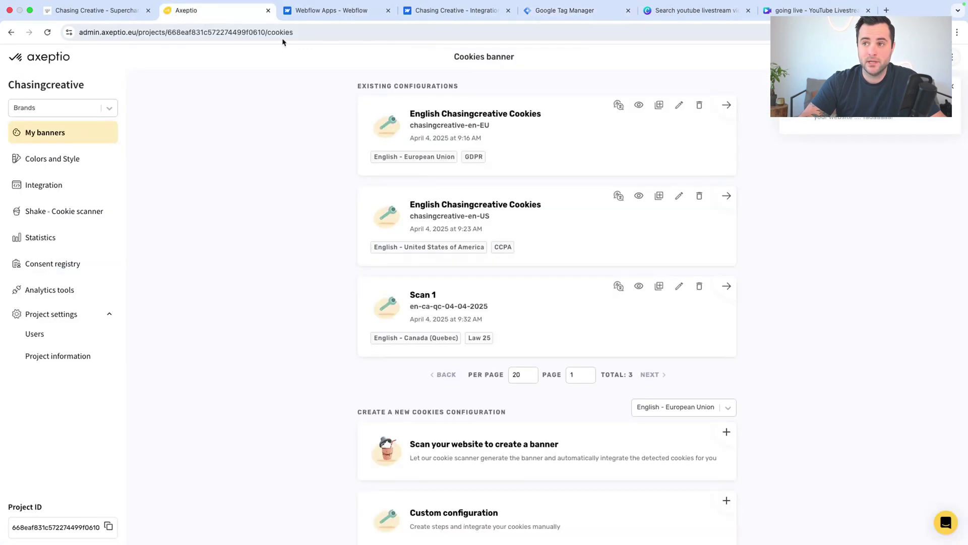
Search the Webflow Apps marketplace for "axeptio" and open the Axeptio app listing
click(323, 11)
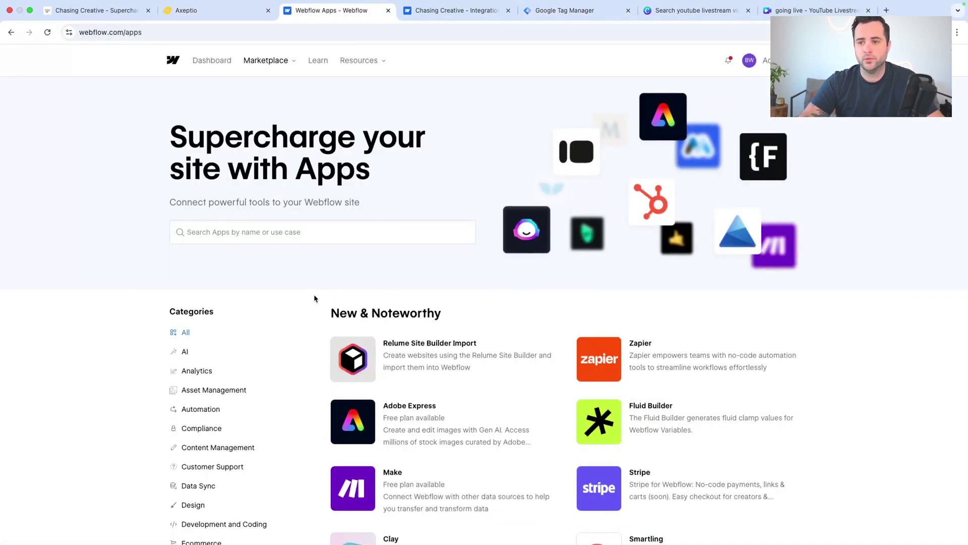
click(309, 233)
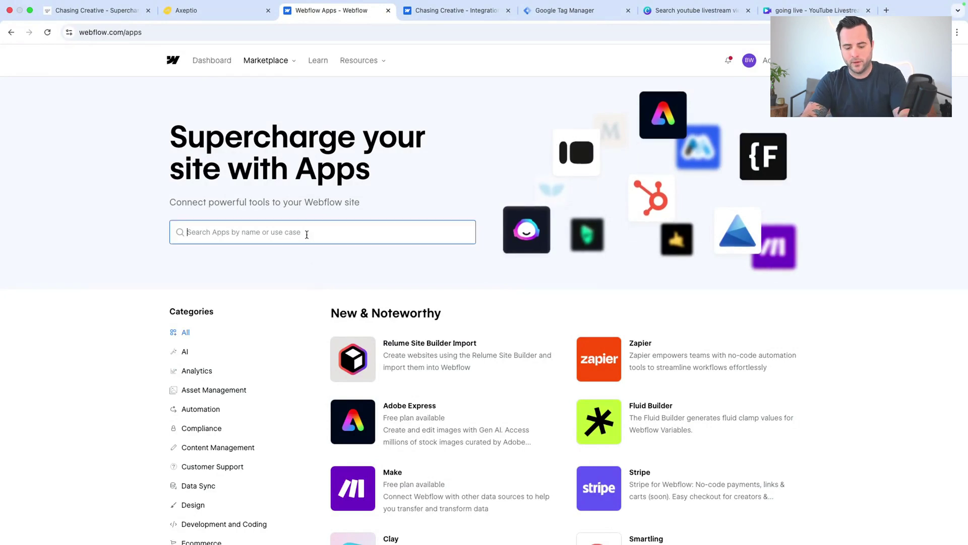
text(axeptio)
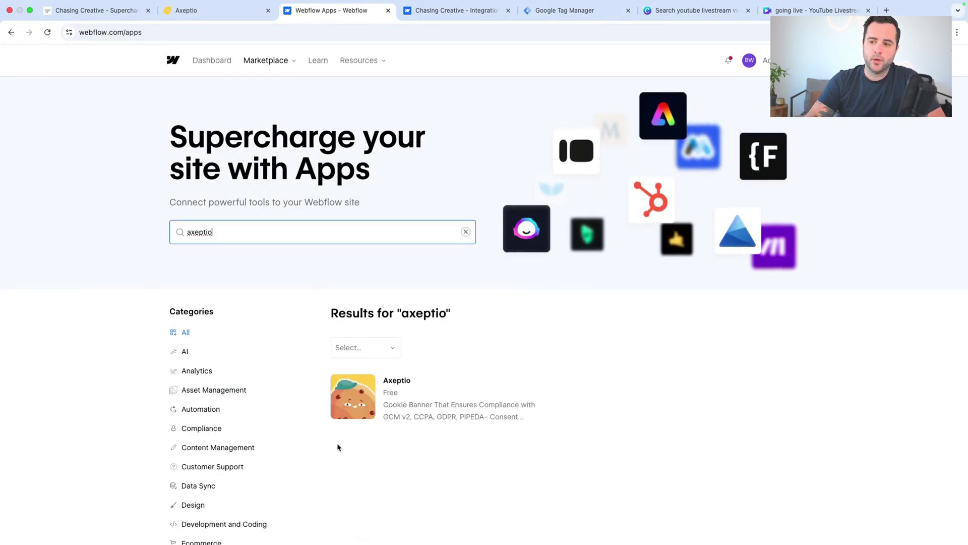
click(398, 392)
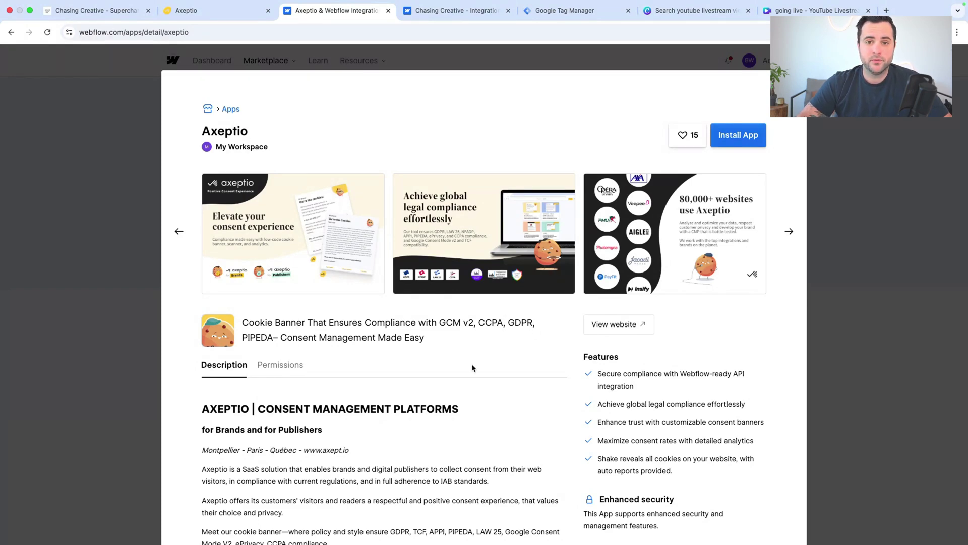
Examine the Axeptio listing's description, benefits, features and preview images, and return to the search results
scroll(472, 368, down, 5)
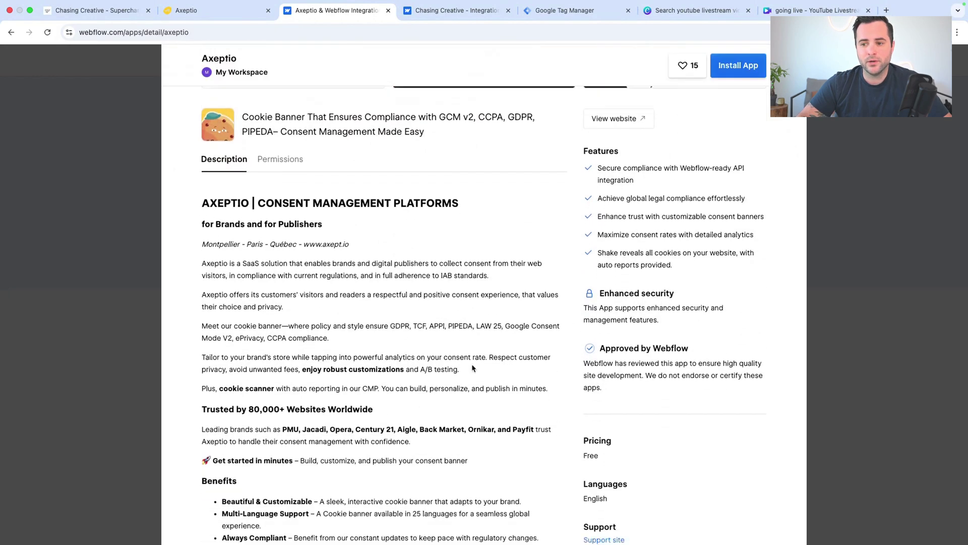
scroll(472, 364, down, 2)
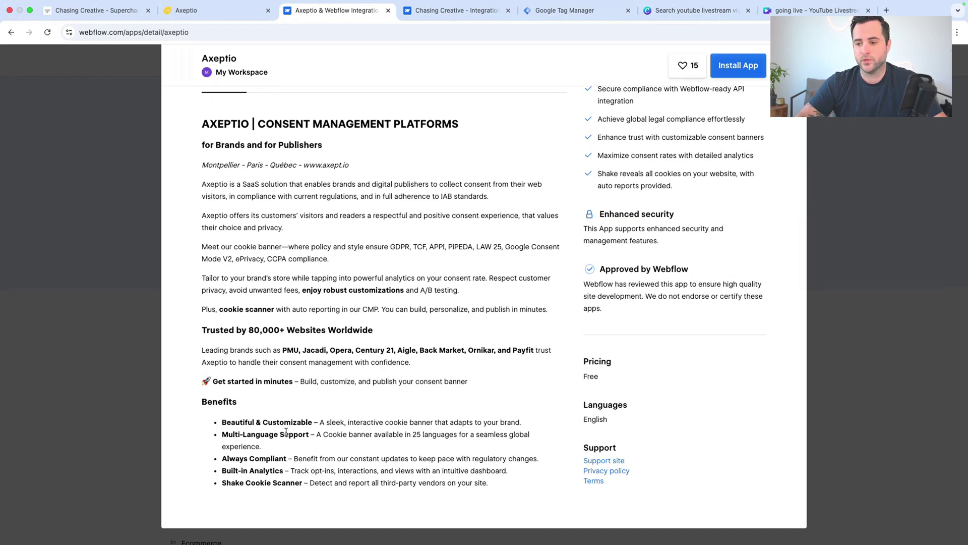
scroll(286, 432, down, 1)
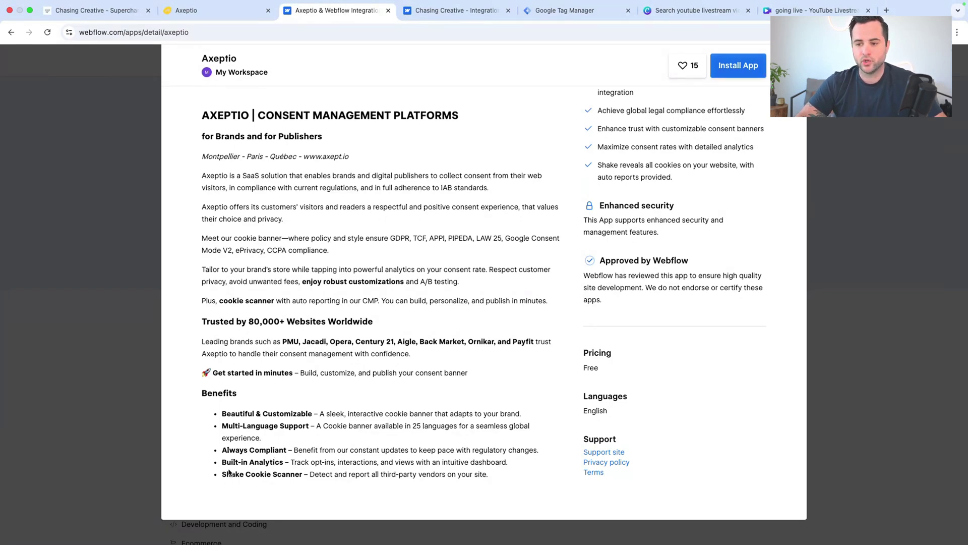
scroll(325, 374, up, 5)
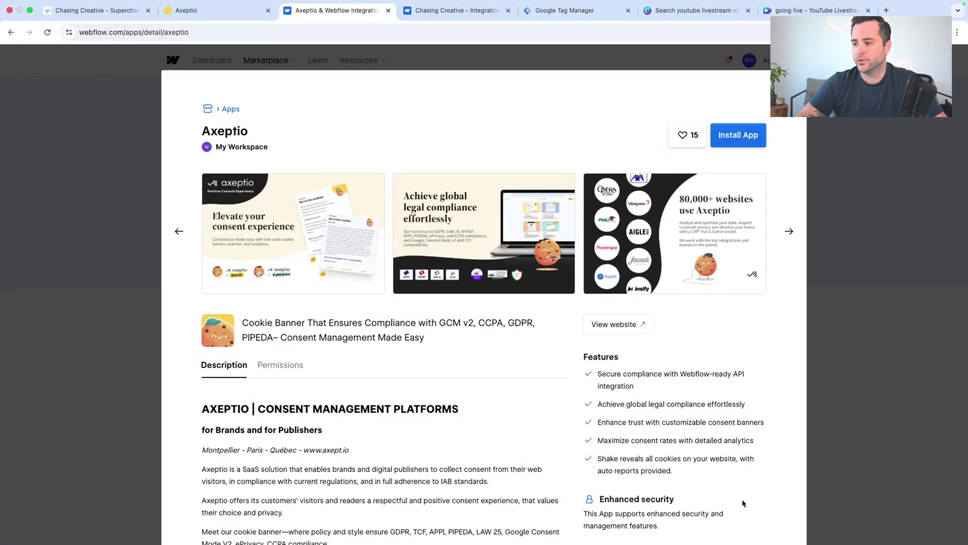
scroll(743, 503, down, 1)
scroll(666, 433, down, 3)
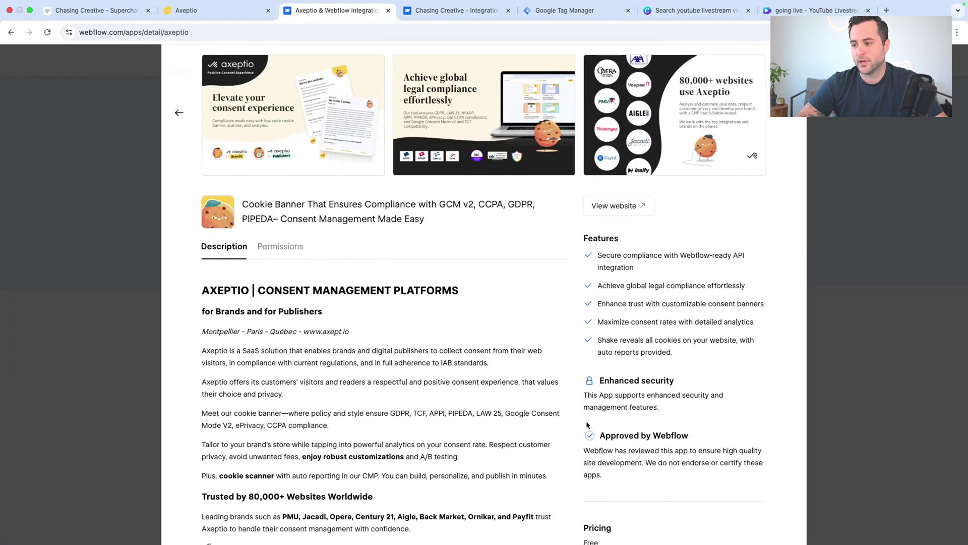
click(786, 119)
scroll(676, 237, up, 1)
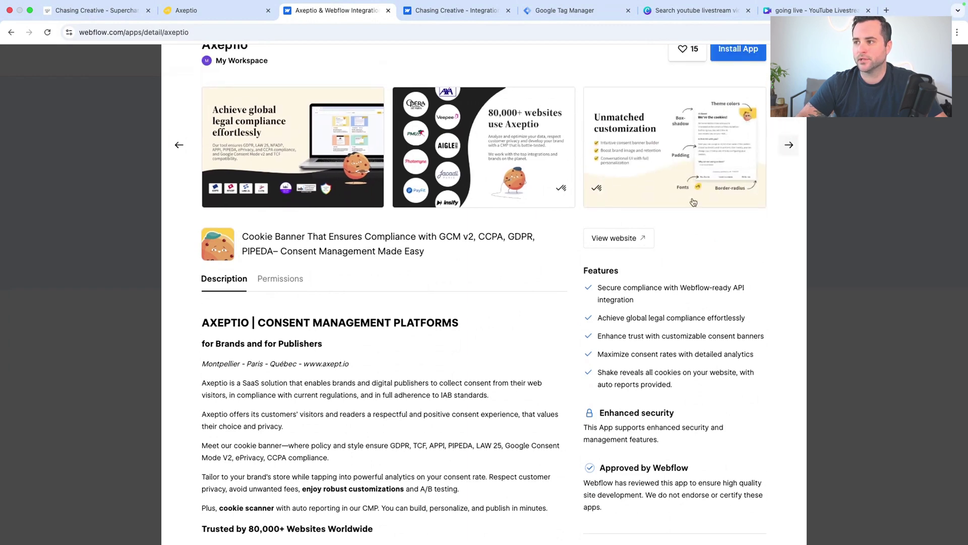
key(super+bracketleft)
scroll(506, 147, down, 1)
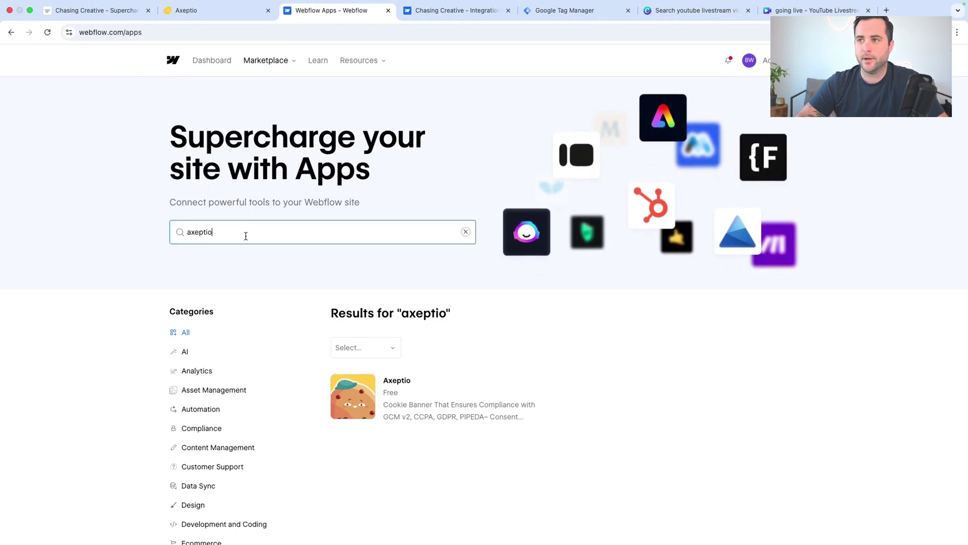
Examine the connected apps in the Chasing Creative site's Apps & Integrations settings
click(468, 15)
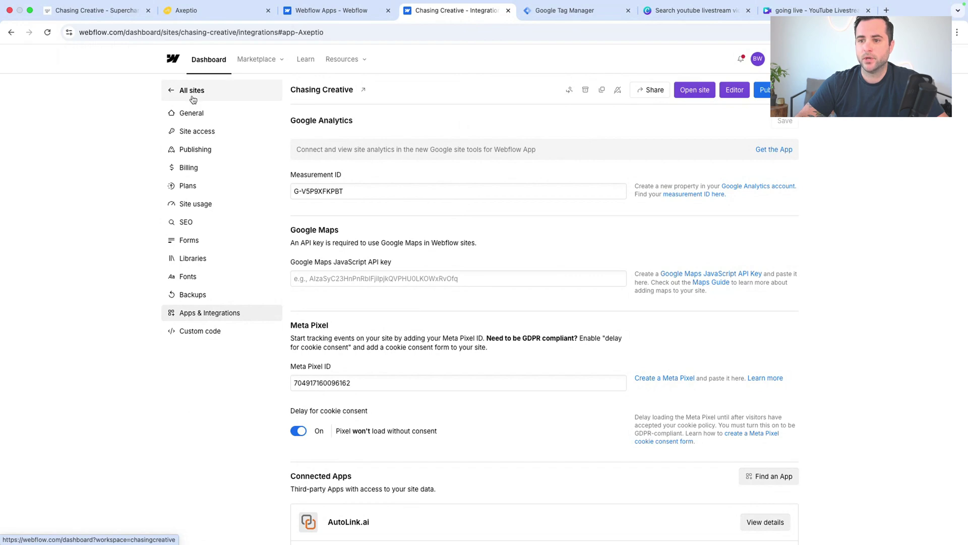
scroll(402, 385, down, 5)
scroll(403, 390, down, 3)
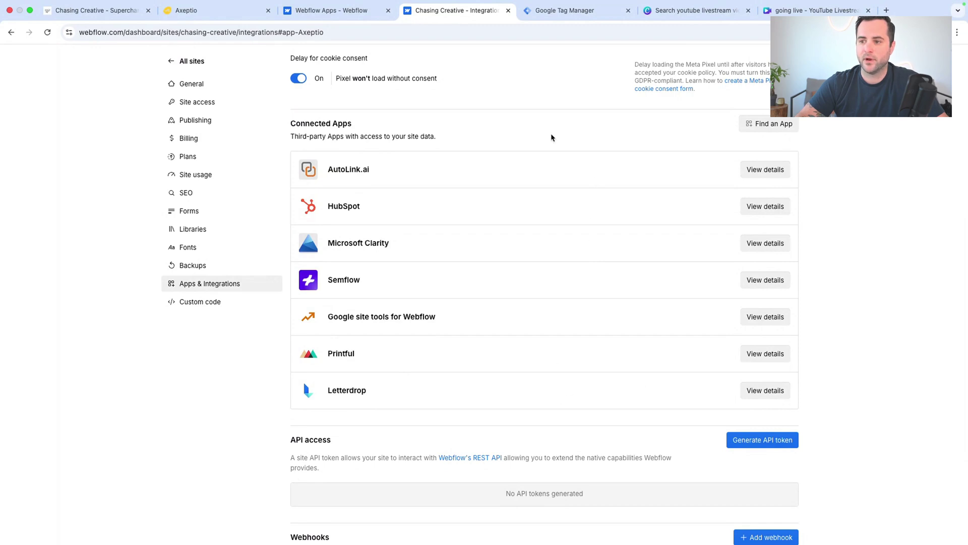
scroll(551, 136, up, 7)
Go back to the list of all sites, open the Chasing Creative site in the Webflow Designer and view its home page
click(200, 92)
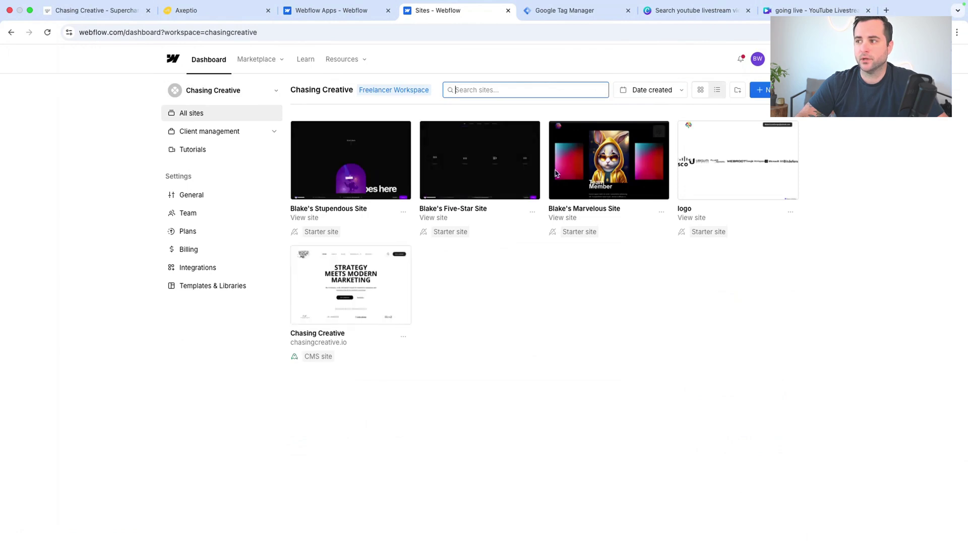
mouse_move(353, 286)
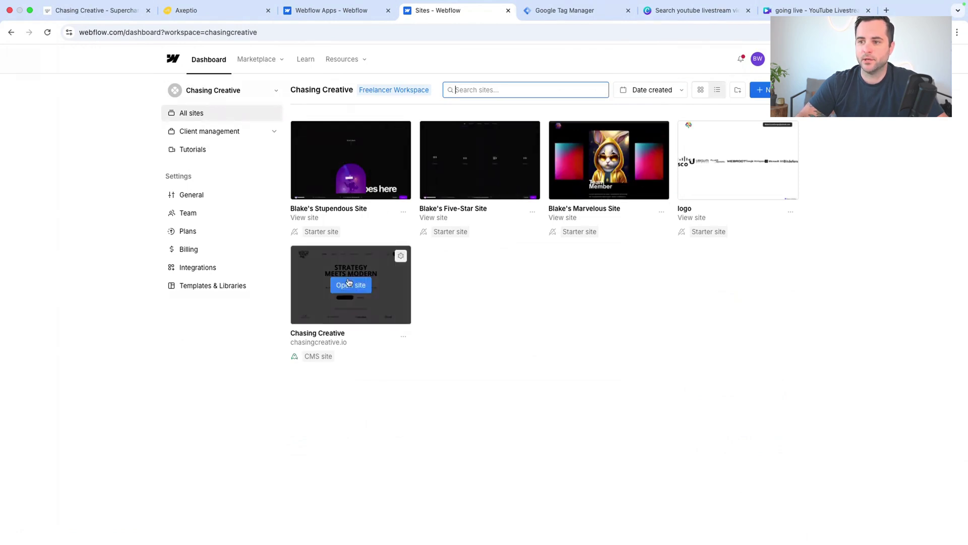
click(350, 286)
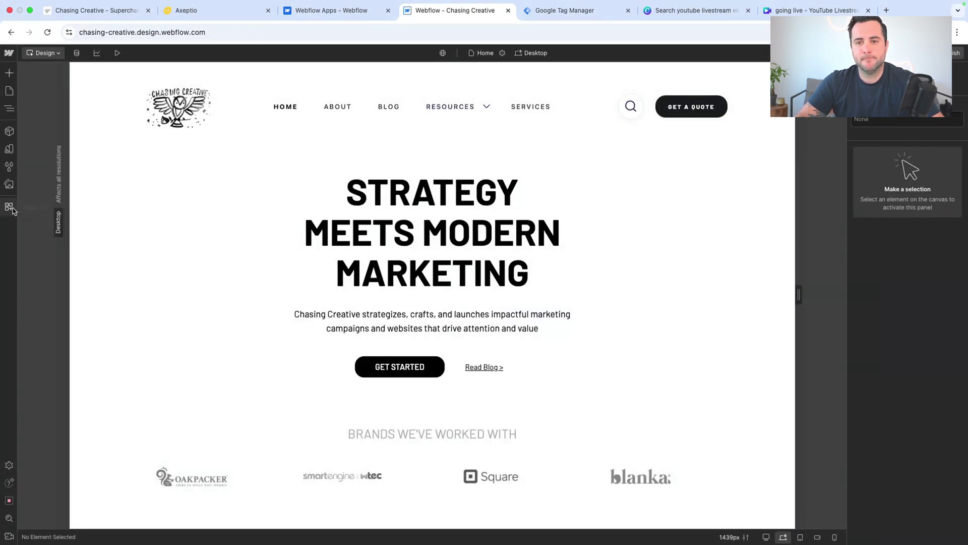
scroll(197, 376, down, 3)
scroll(197, 377, down, 4)
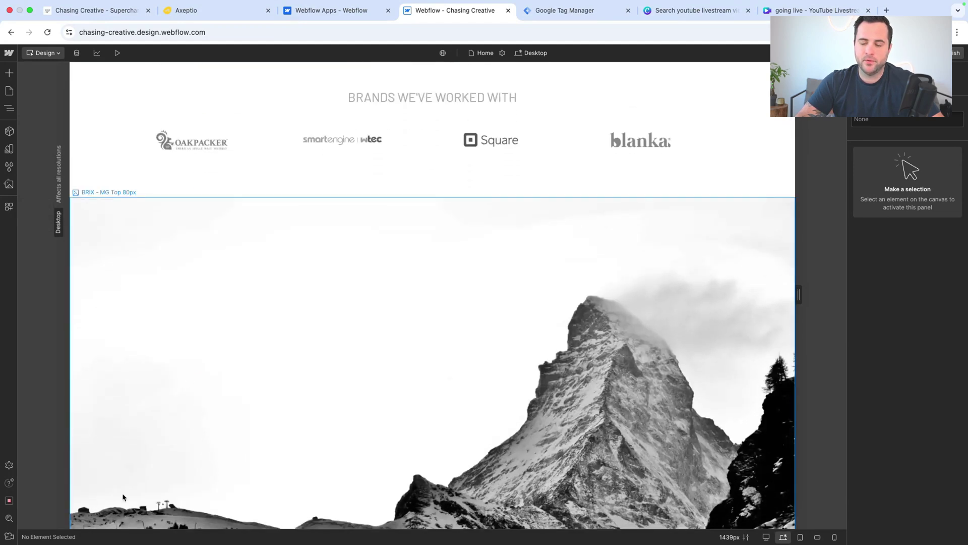
Launch the connected Axeptio app on the Chasing Creative home page in the Webflow Designer
scroll(248, 343, up, 7)
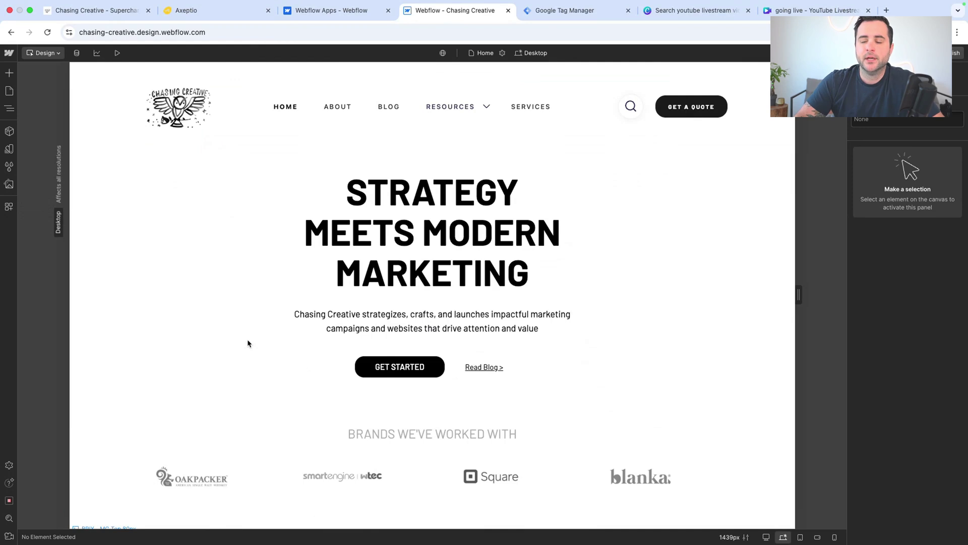
click(9, 206)
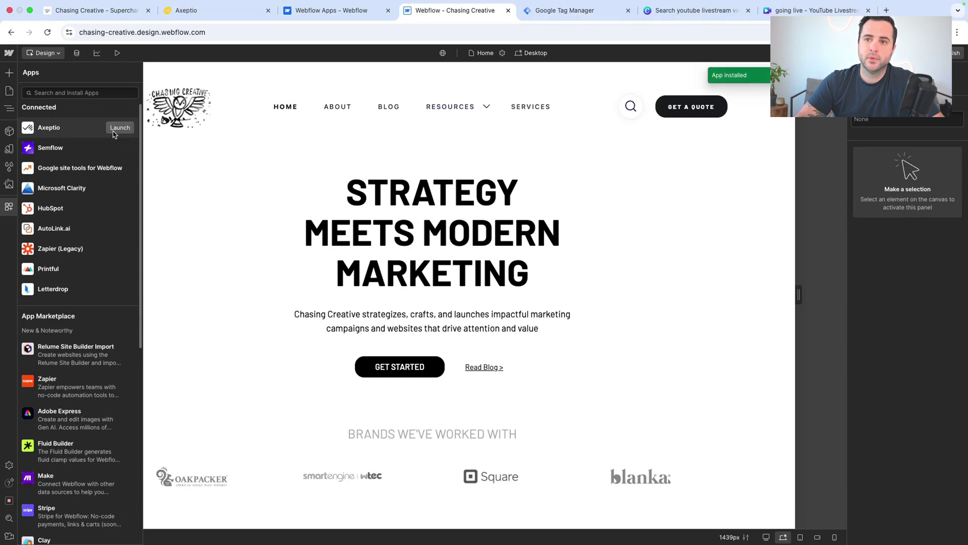
click(114, 133)
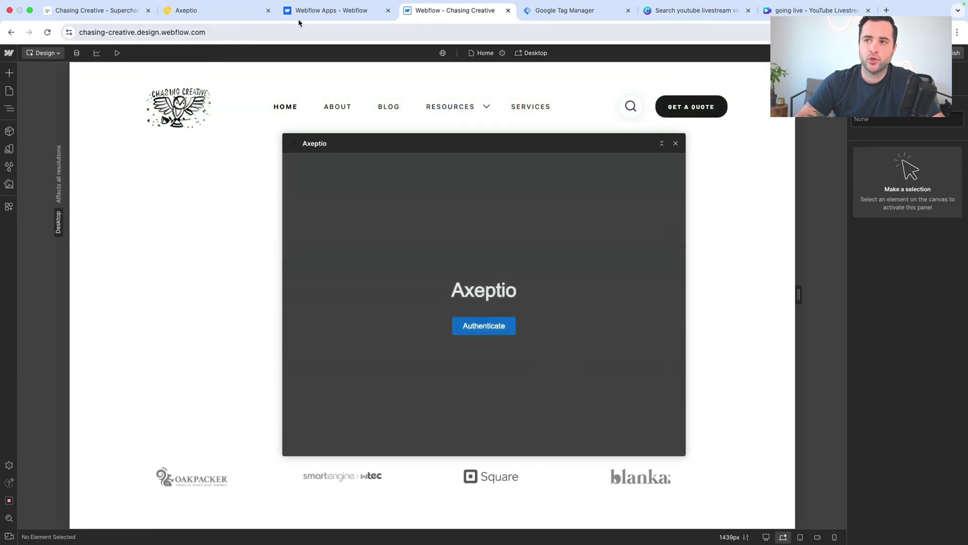
View the Axeptio listing in the Webflow Apps marketplace and return to the Designer
click(305, 20)
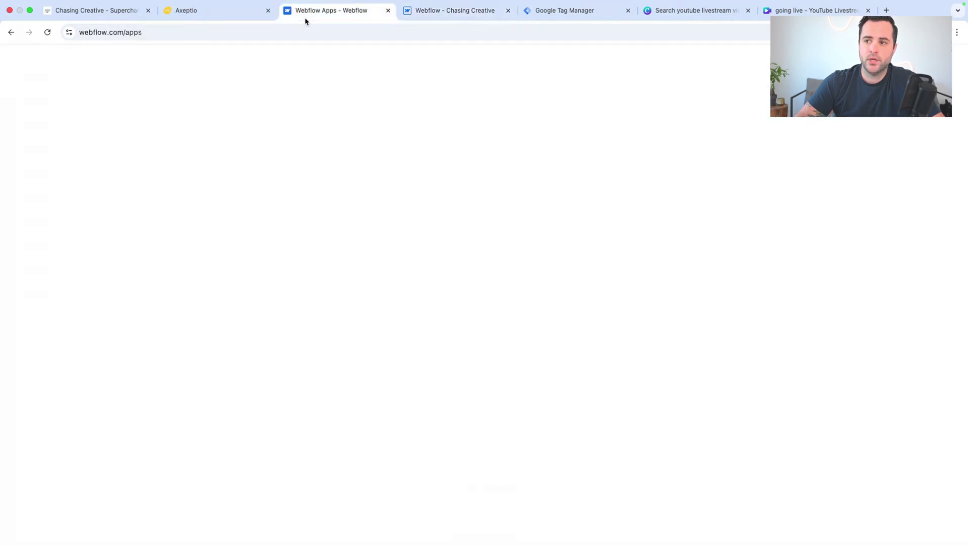
click(395, 380)
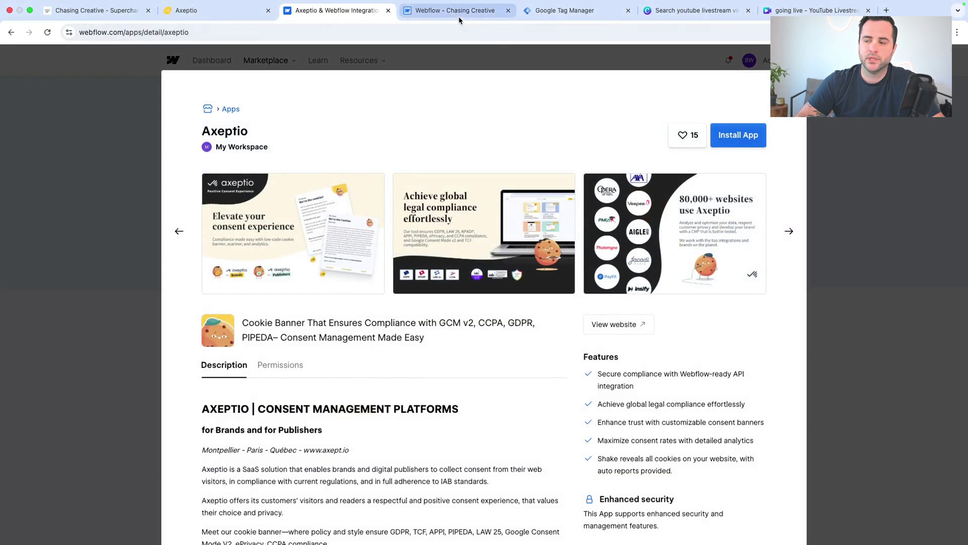
click(460, 20)
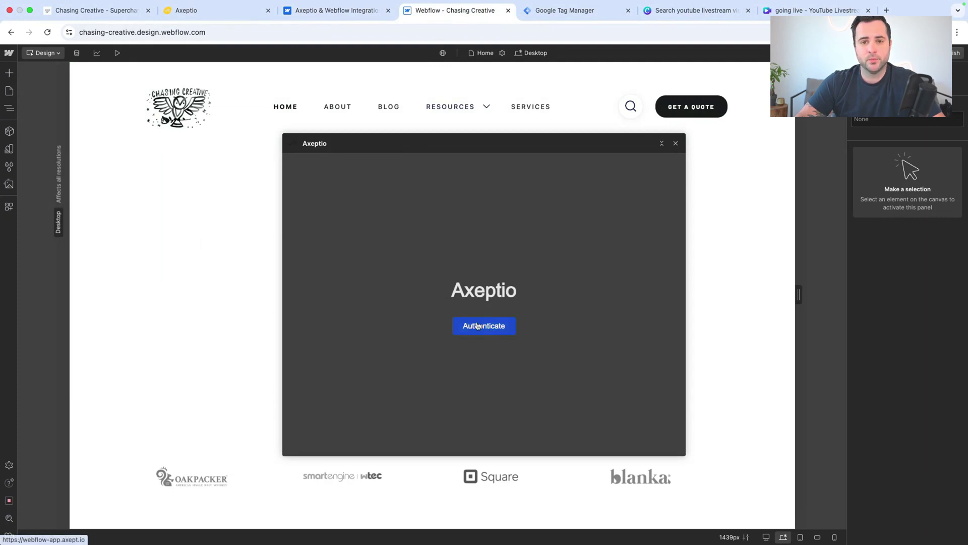
Authenticate Axeptio through the Webflow account login, authorize it for the Chasing Creative site only, and close the app window
click(478, 326)
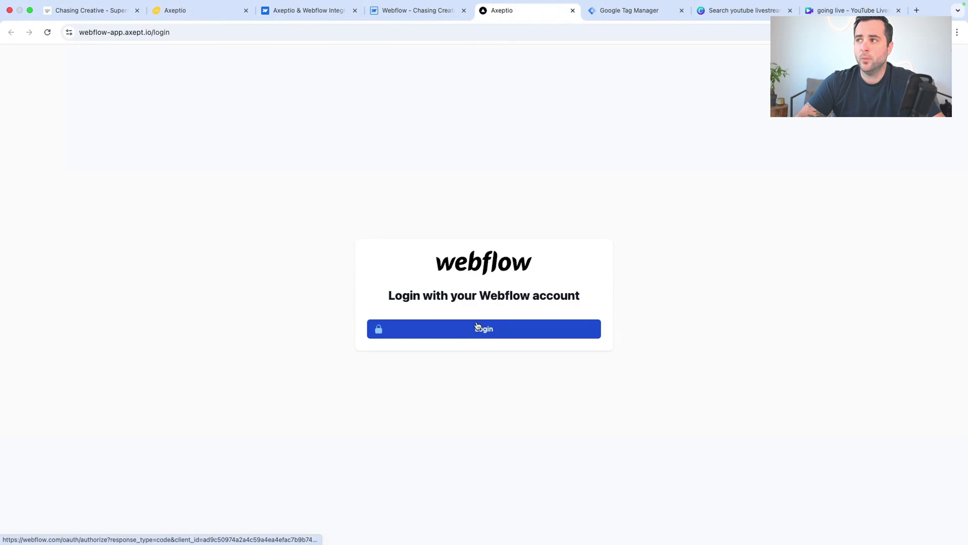
click(475, 329)
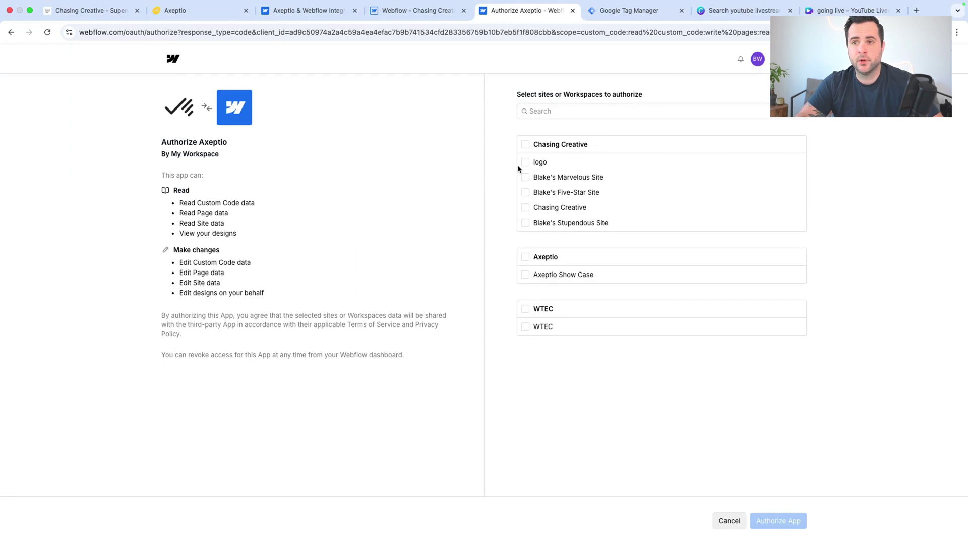
click(526, 207)
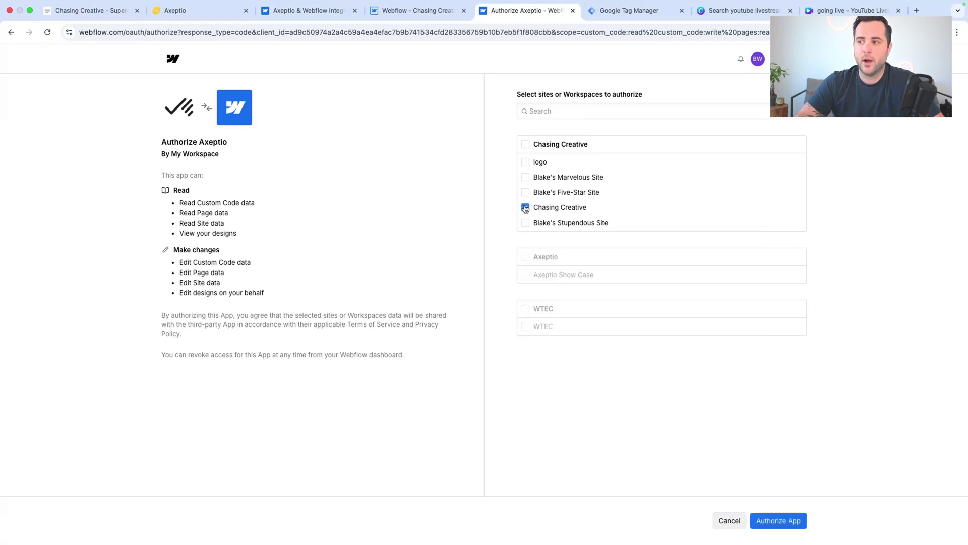
click(792, 520)
click(573, 11)
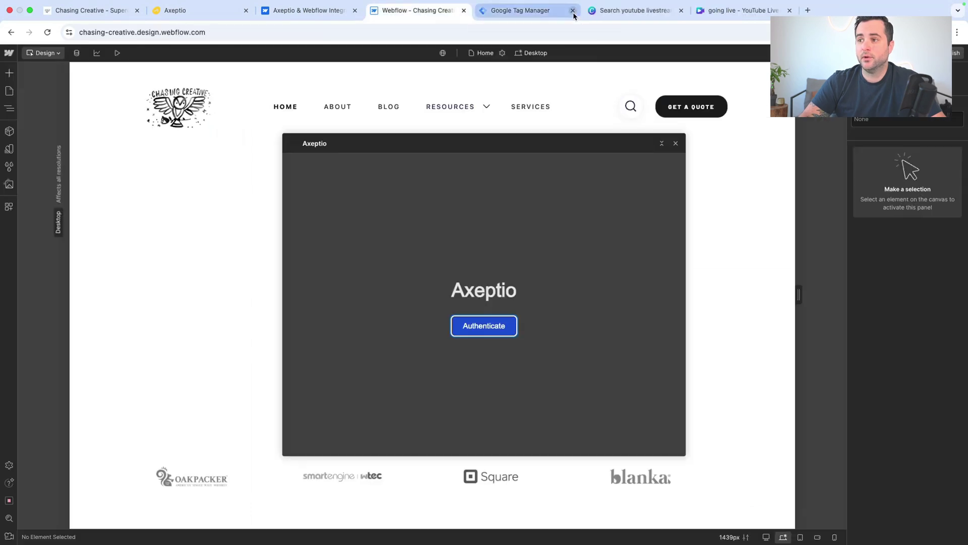
click(676, 143)
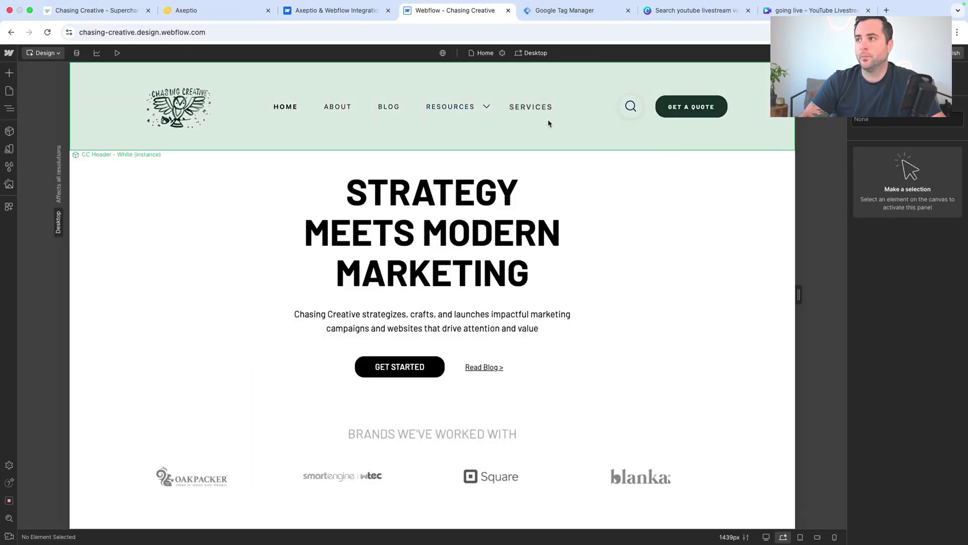
In the Axeptio admin, examine the languages available for translating the chasingcreative-en-US configuration, and dismiss the translation dialog
click(748, 10)
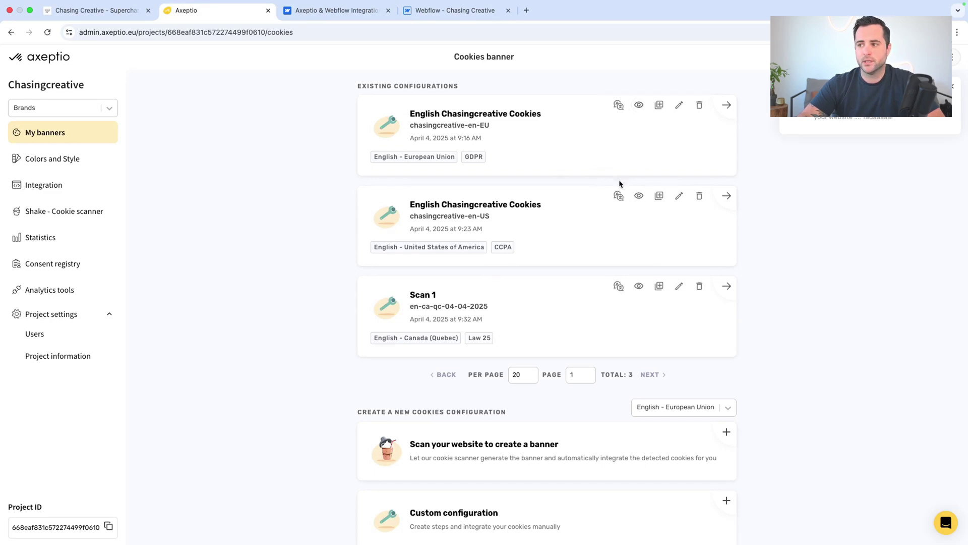
click(619, 196)
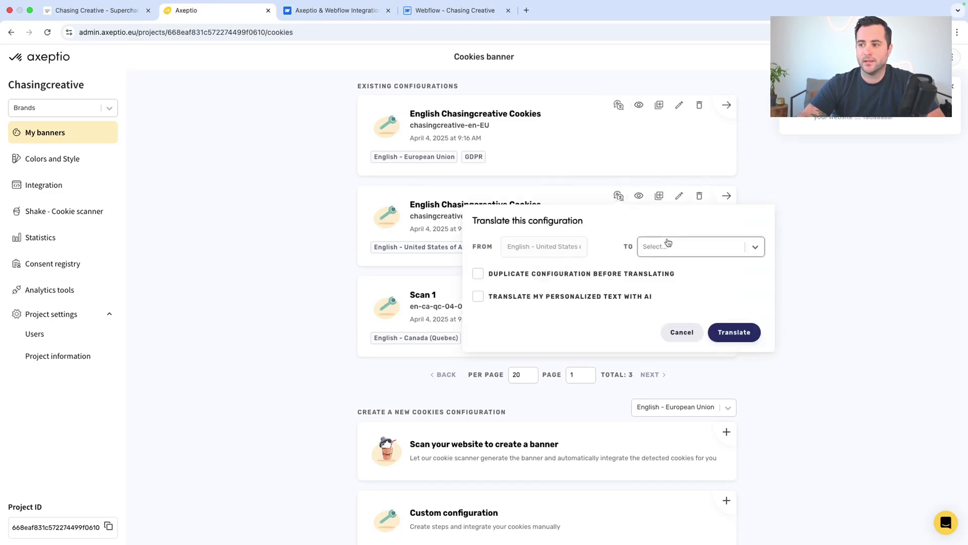
click(708, 252)
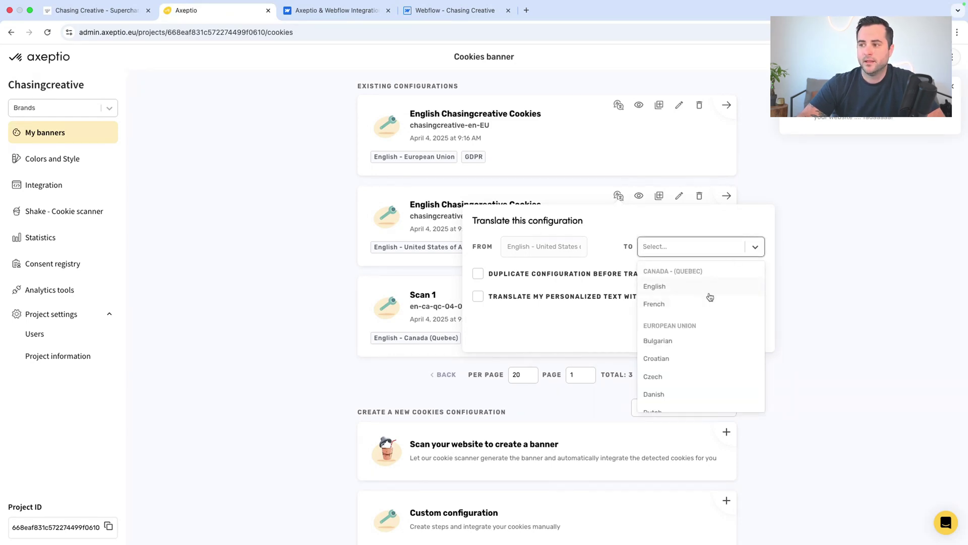
click(835, 169)
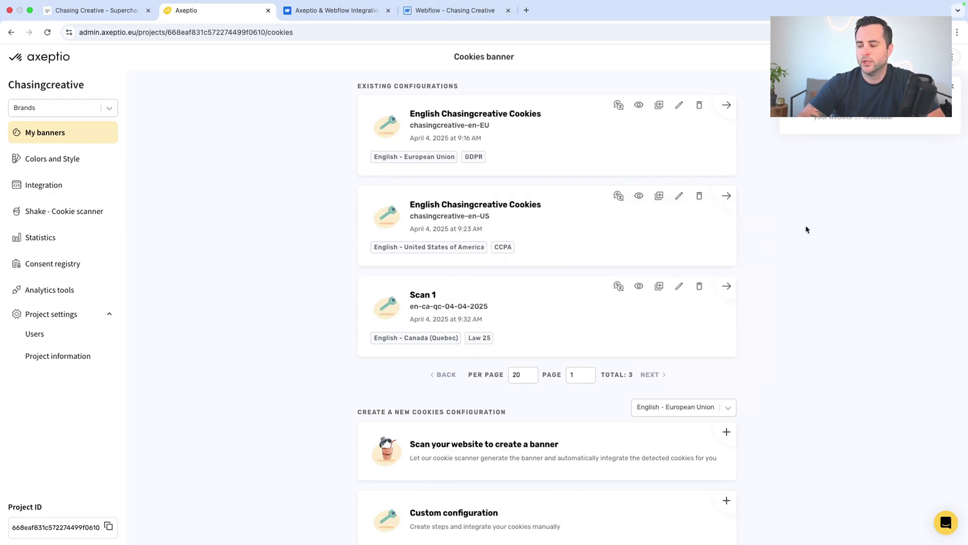
scroll(806, 229, down, 2)
scroll(806, 230, up, 2)
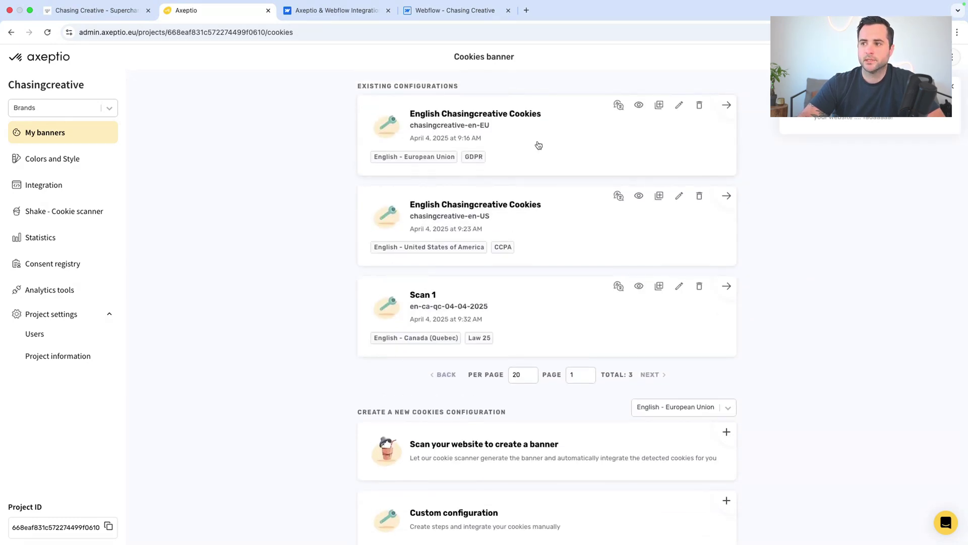
Open the chasingcreative-en-US configuration and check how its cookie banner closes and reopens on the live chasingcreative.io site
click(529, 221)
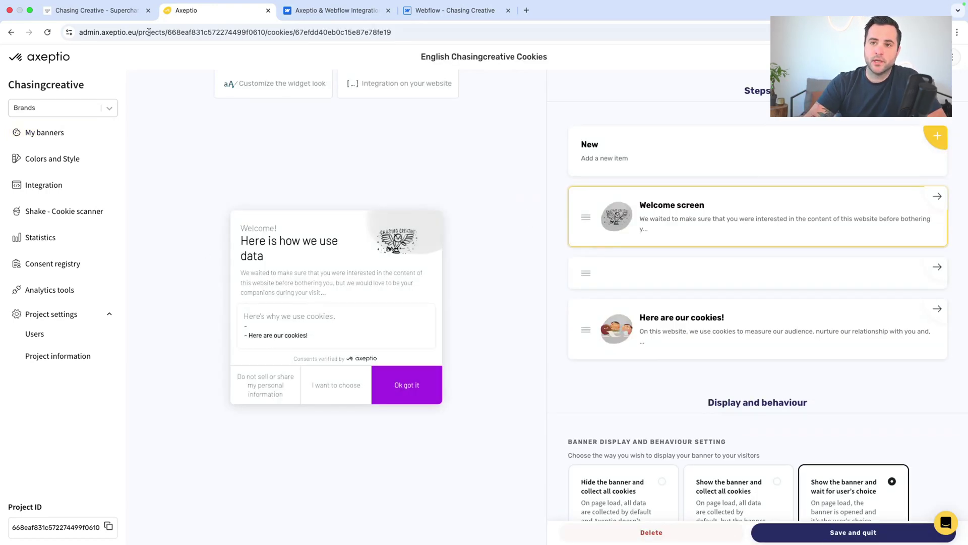
click(121, 10)
click(45, 495)
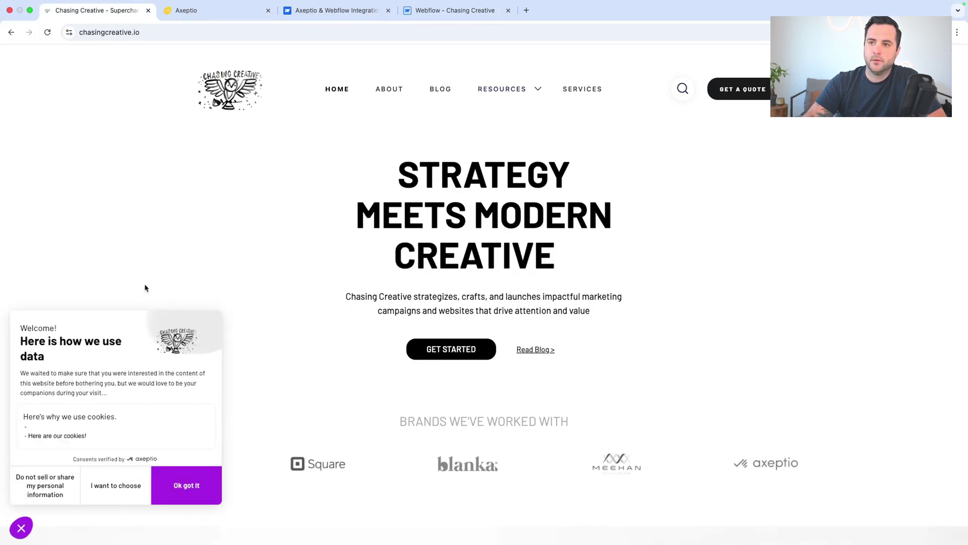
click(25, 525)
click(25, 525)
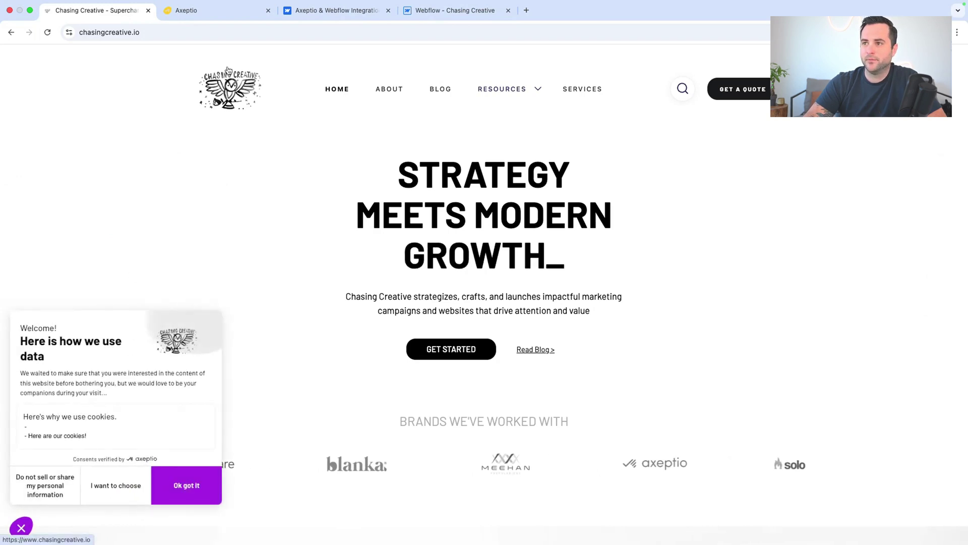
Back in the Axeptio configuration, change the welcome screen's title to "Here is how we use data via cookies"
click(235, 11)
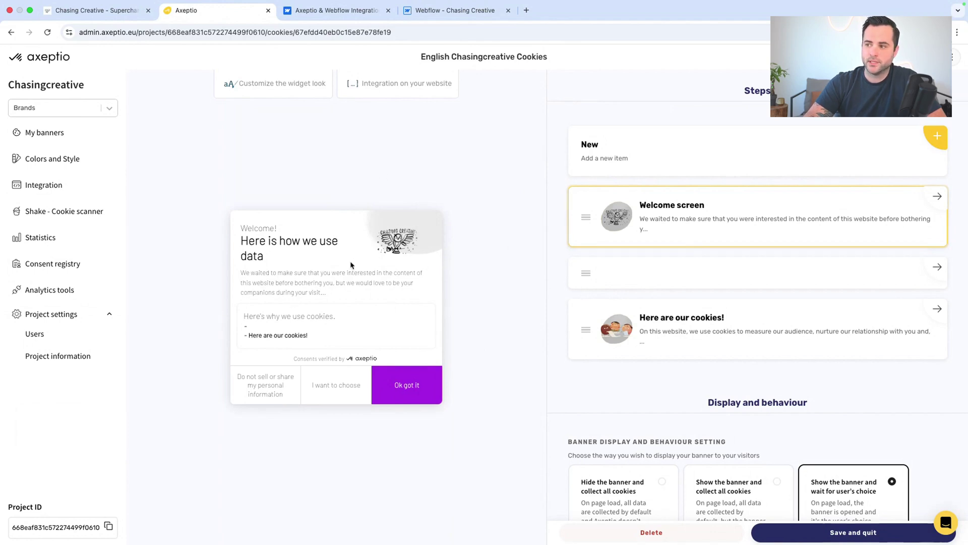
click(615, 245)
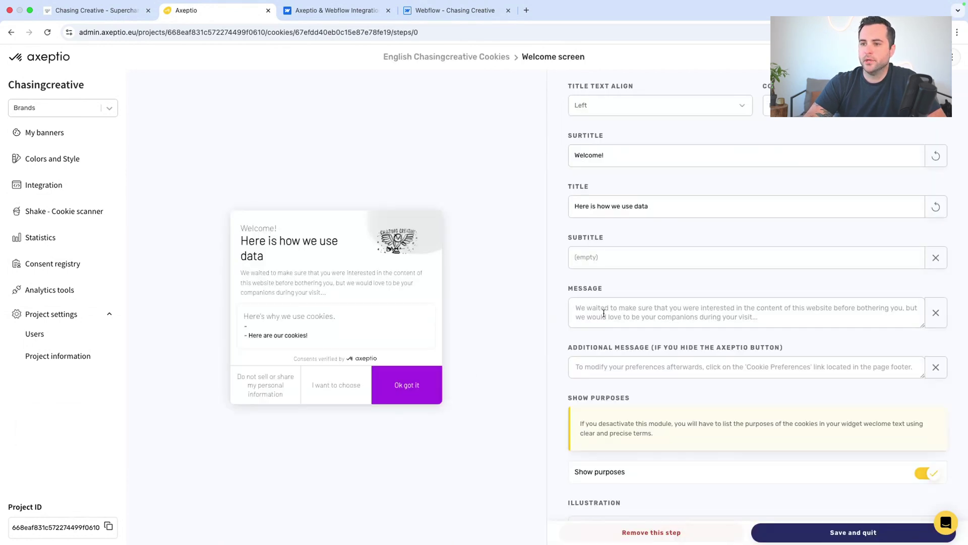
drag(630, 206, 685, 206)
click(685, 206)
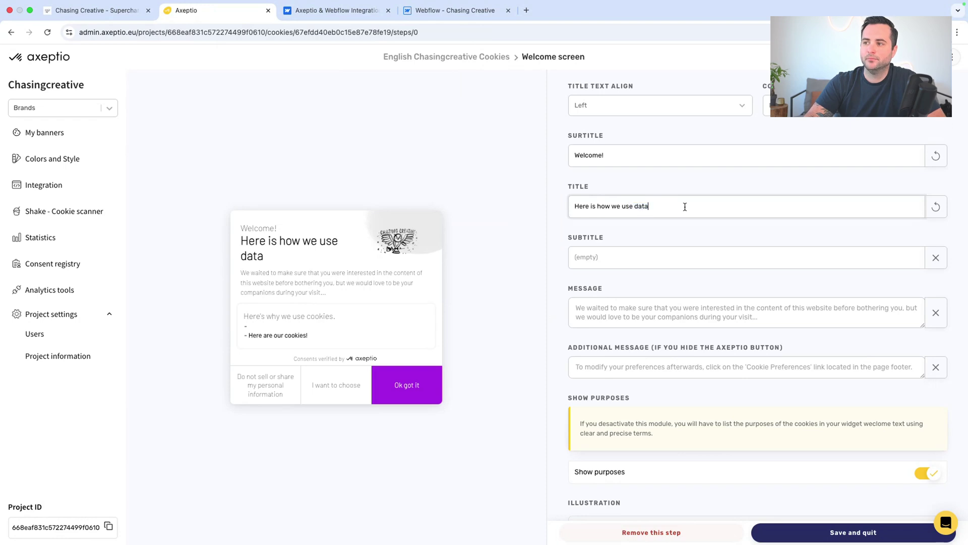
text(via cookies)
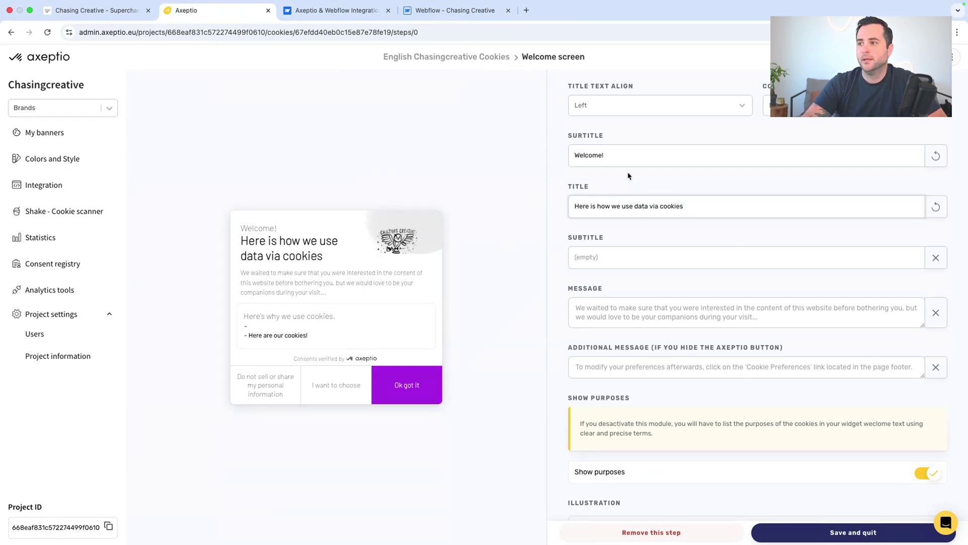
Replace the welcome screen's surtitle with "Lets get creative"
click(626, 156)
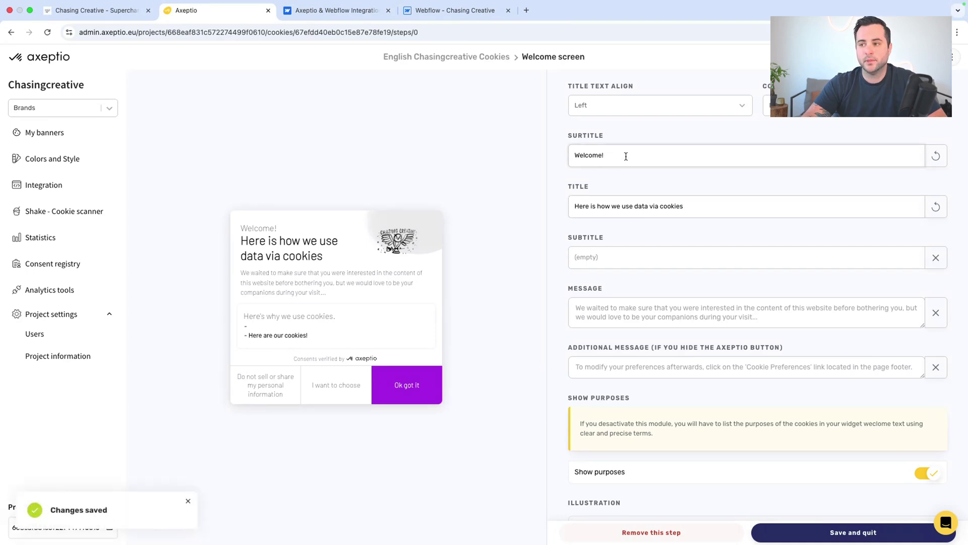
key(super+a)
text(Lets get creative)
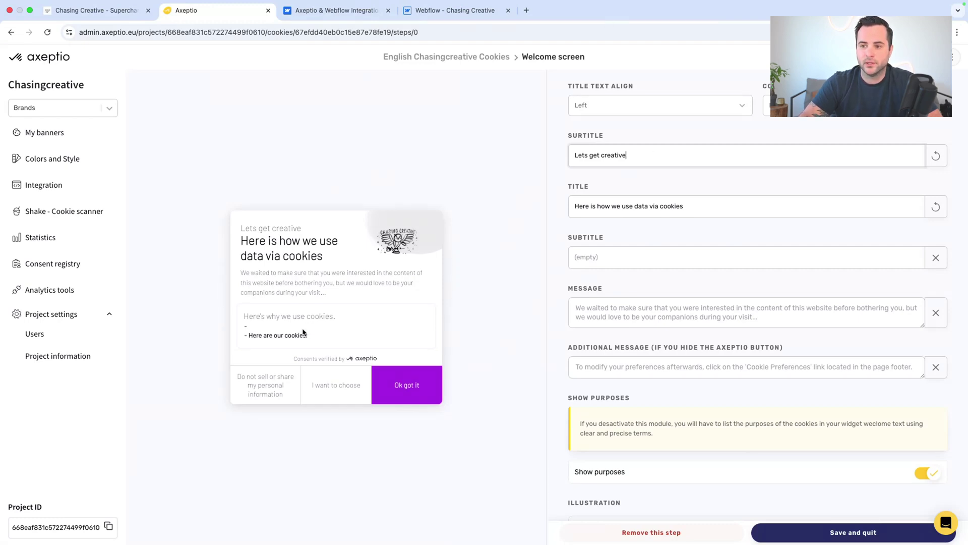
Examine the welcome screen's illustration and policy settings, and the project's color, widget style and typography options
scroll(677, 258, down, 10)
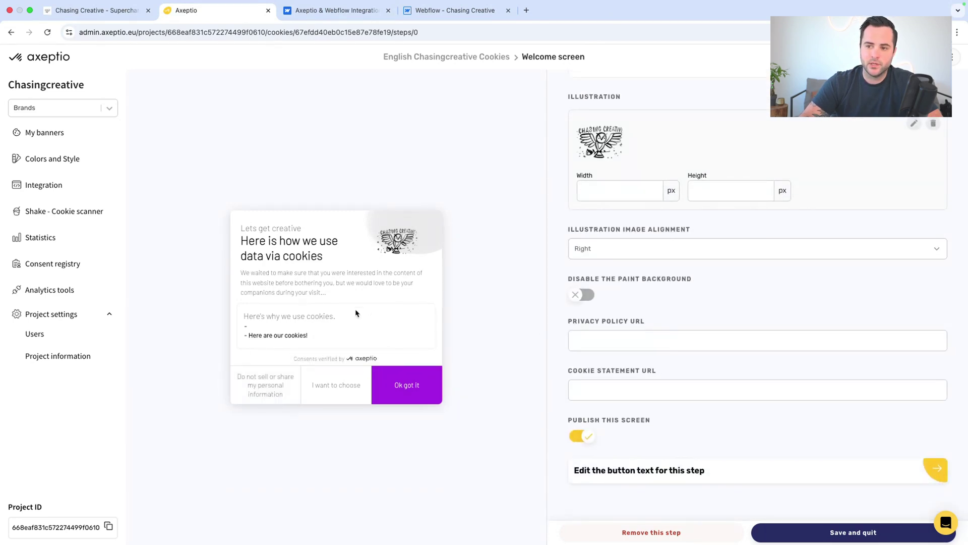
click(83, 162)
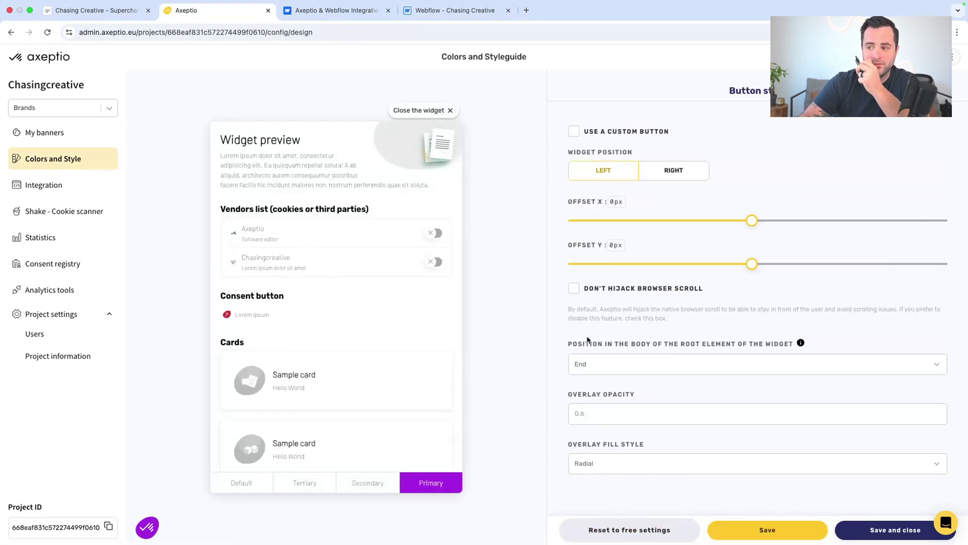
scroll(588, 340, up, 10)
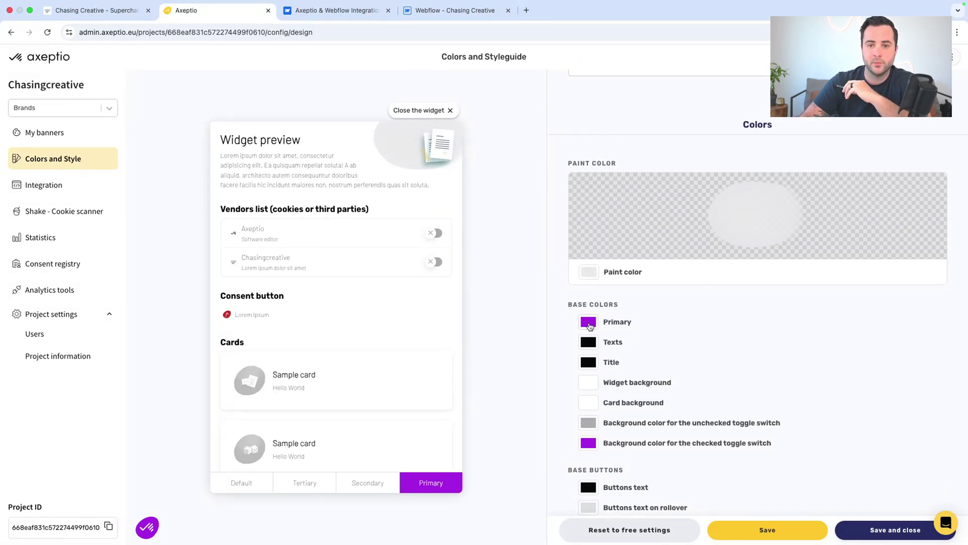
scroll(590, 327, down, 6)
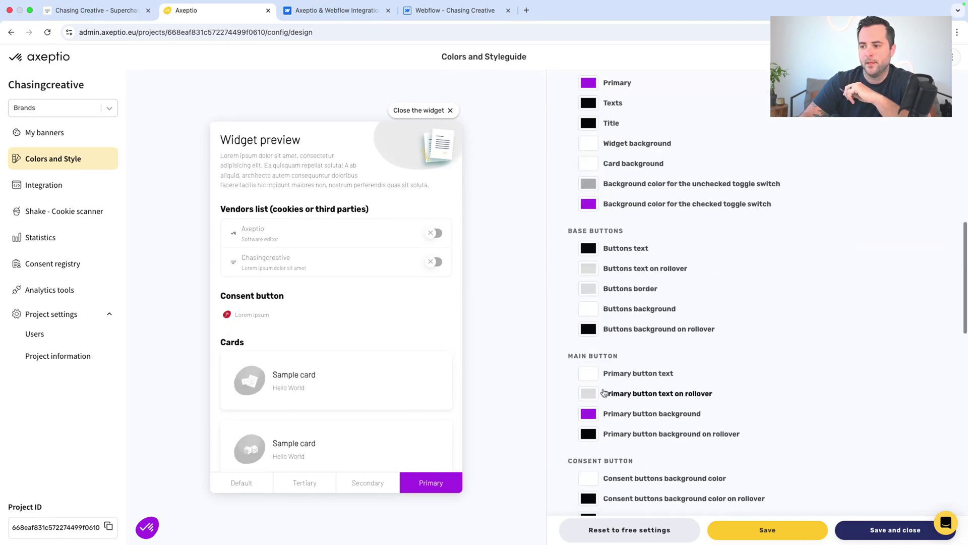
scroll(603, 392, down, 12)
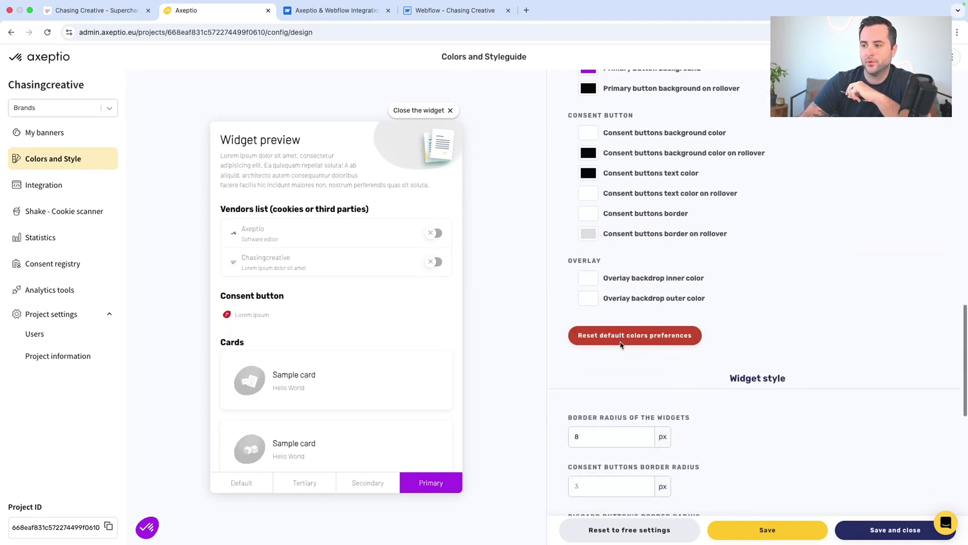
scroll(620, 346, down, 5)
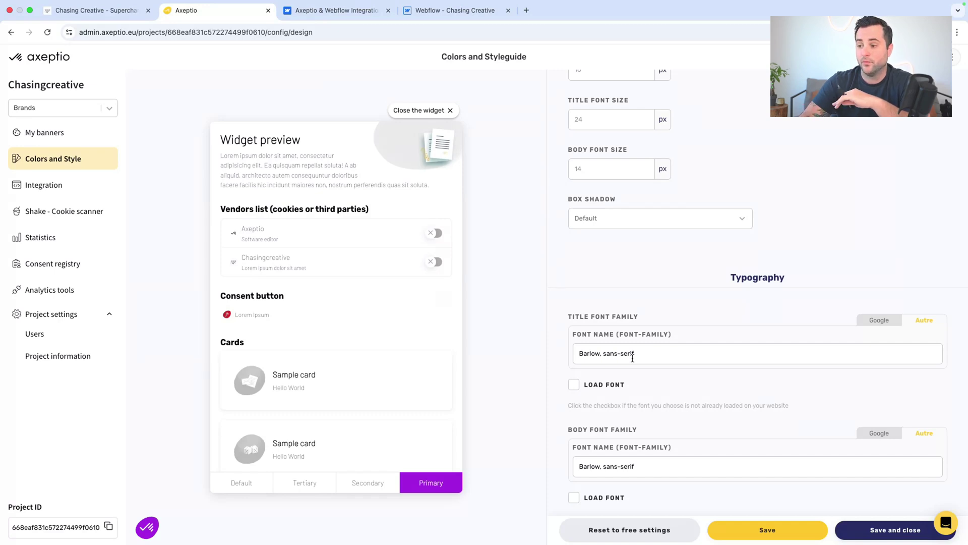
scroll(633, 357, down, 3)
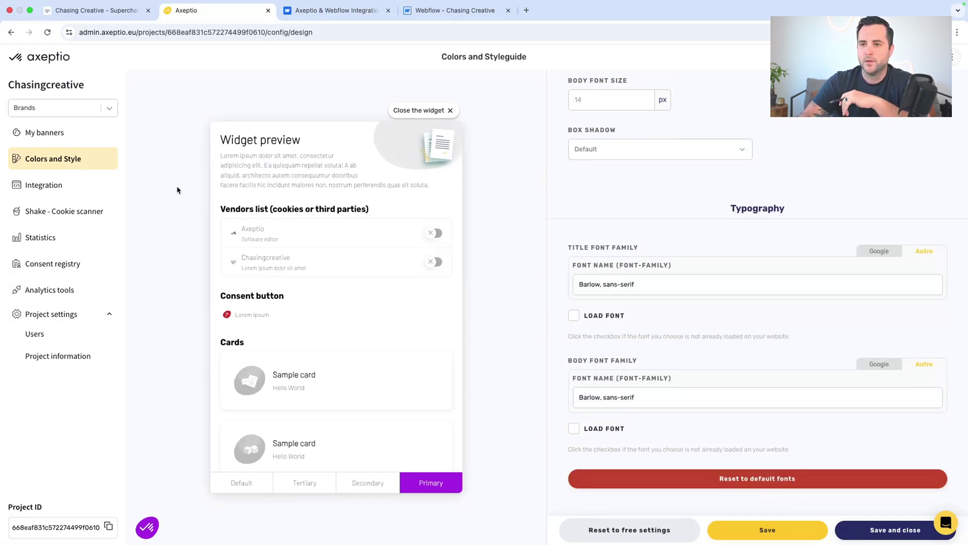
Reopen the chasingcreative-en-US configuration and view the step types that can be added to it
click(71, 137)
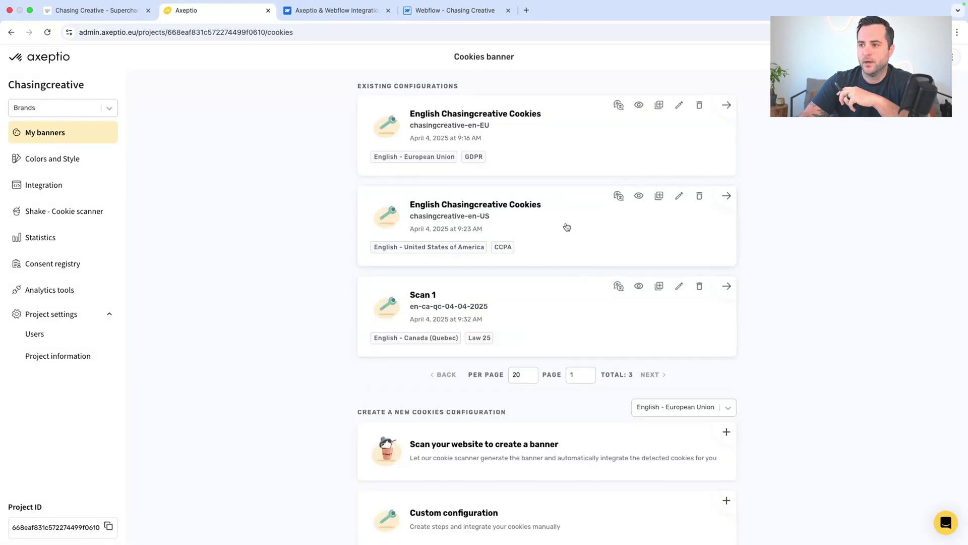
click(555, 218)
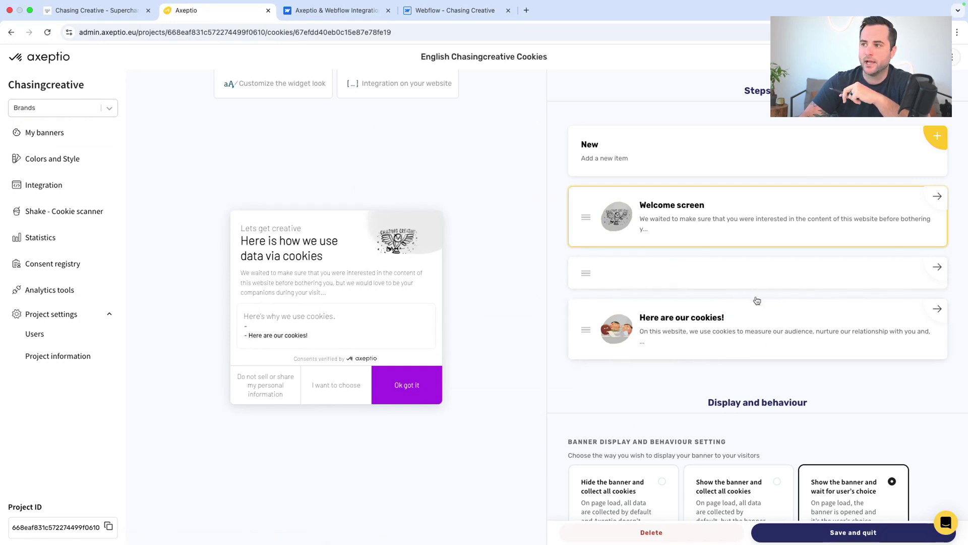
click(864, 155)
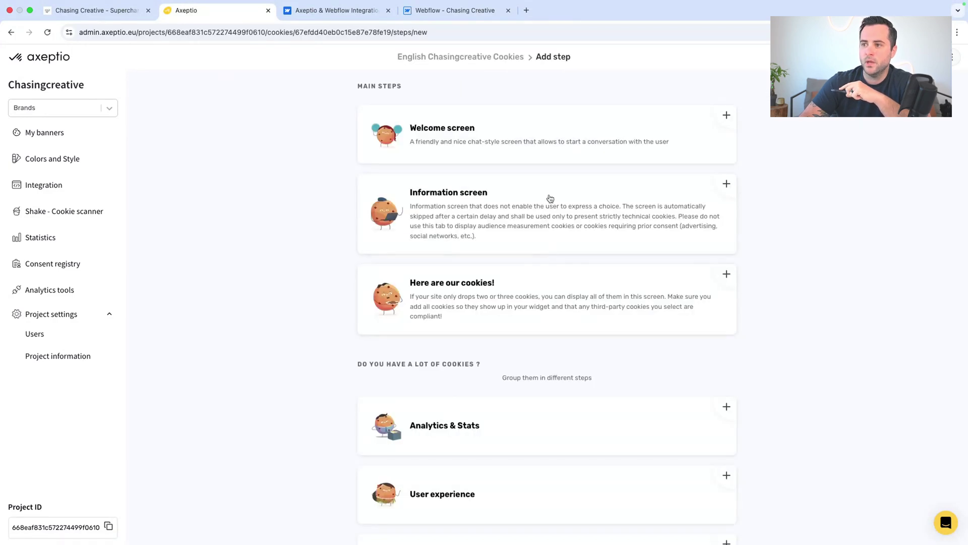
Look through the available step types and add a "Here are our cookies!" step to the chasingcreative-en-US configuration
scroll(550, 196, down, 3)
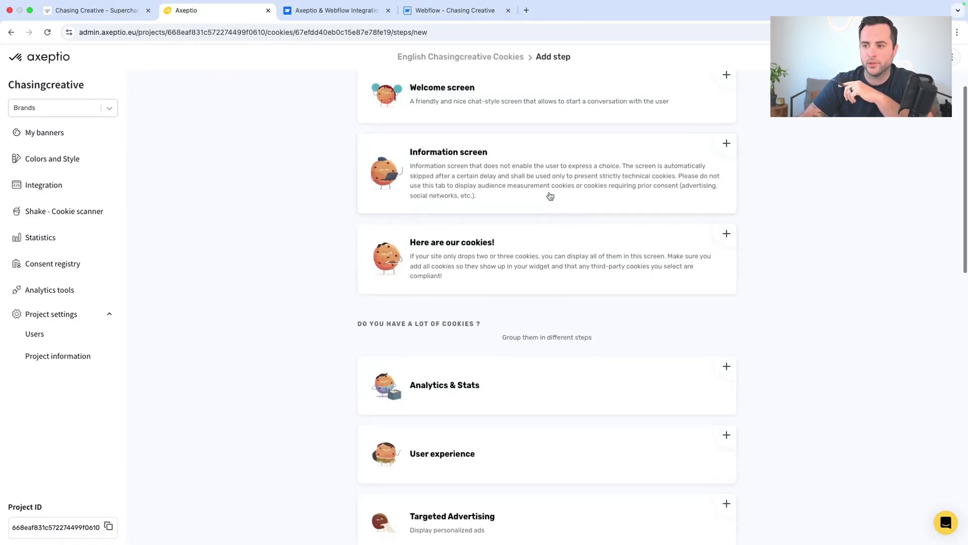
scroll(555, 378, down, 4)
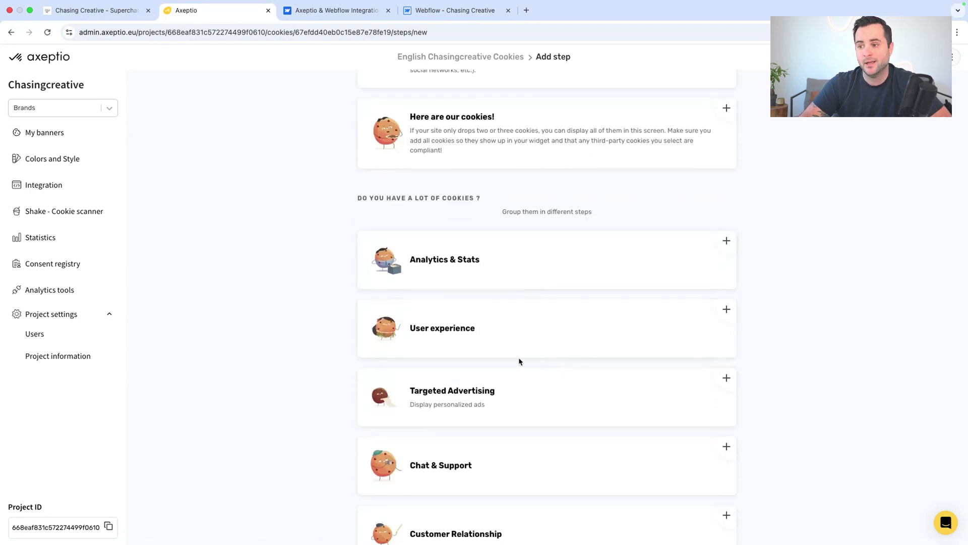
scroll(517, 318, down, 2)
scroll(518, 318, down, 1)
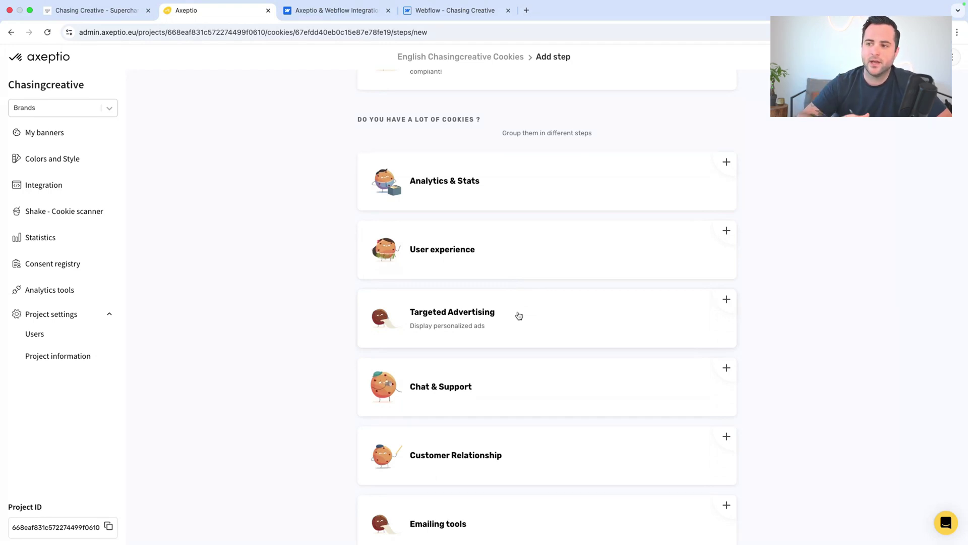
scroll(540, 343, down, 2)
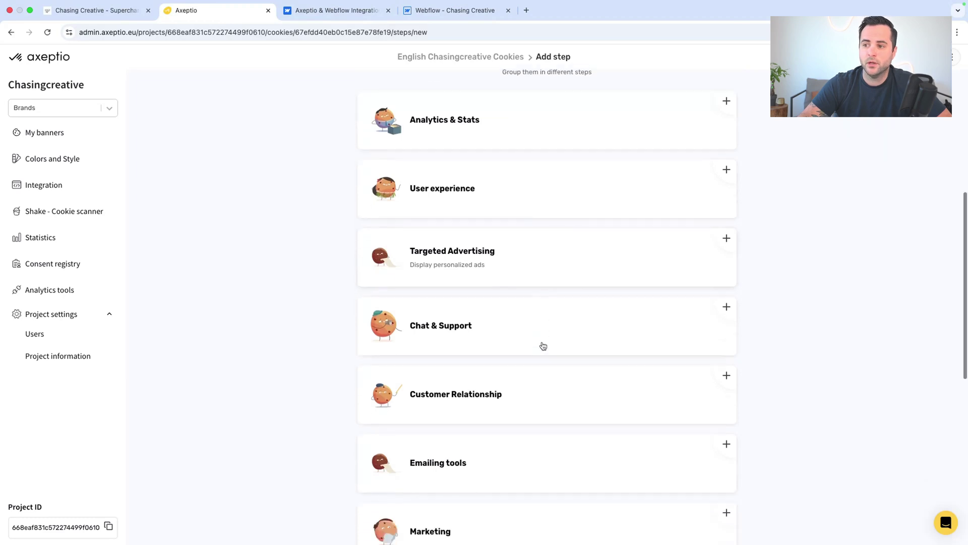
scroll(535, 336, down, 5)
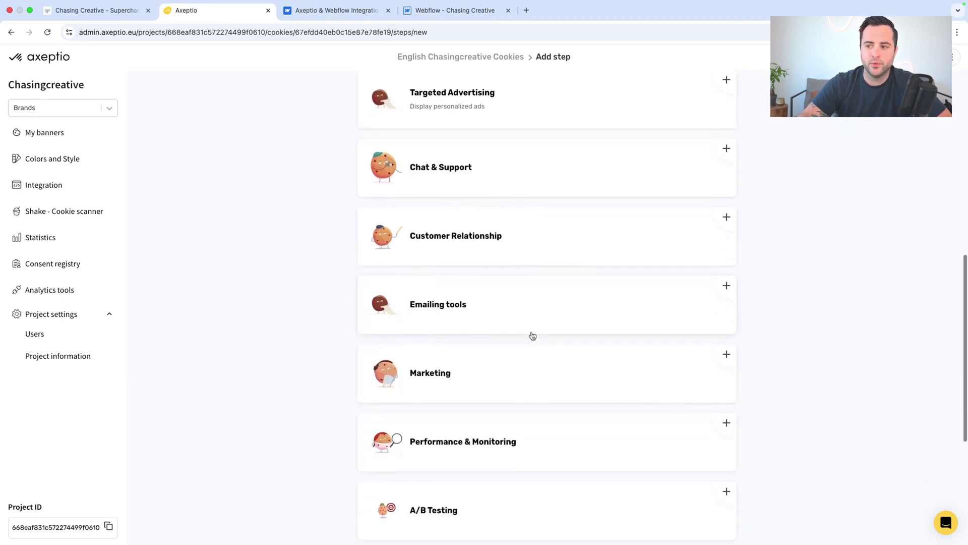
scroll(519, 312, down, 8)
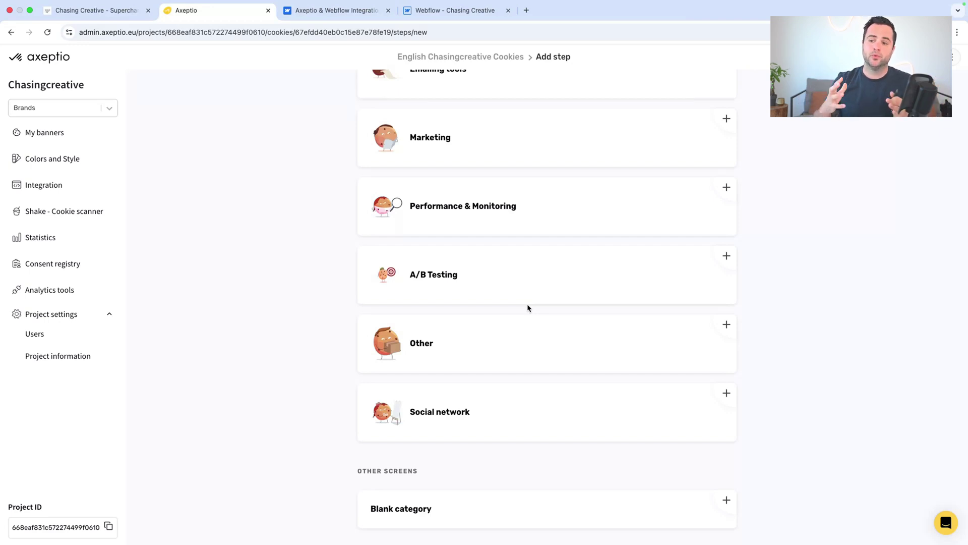
scroll(528, 308, up, 10)
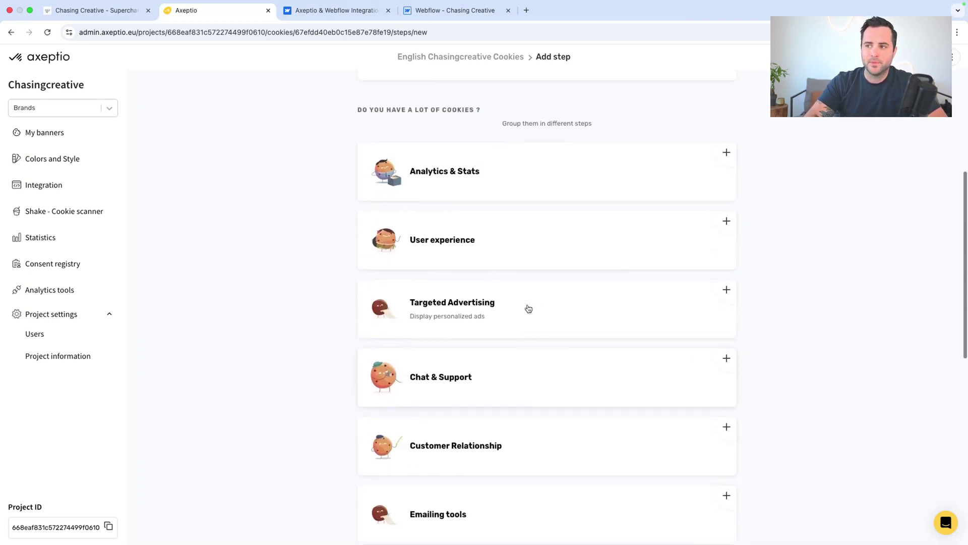
scroll(528, 307, up, 3)
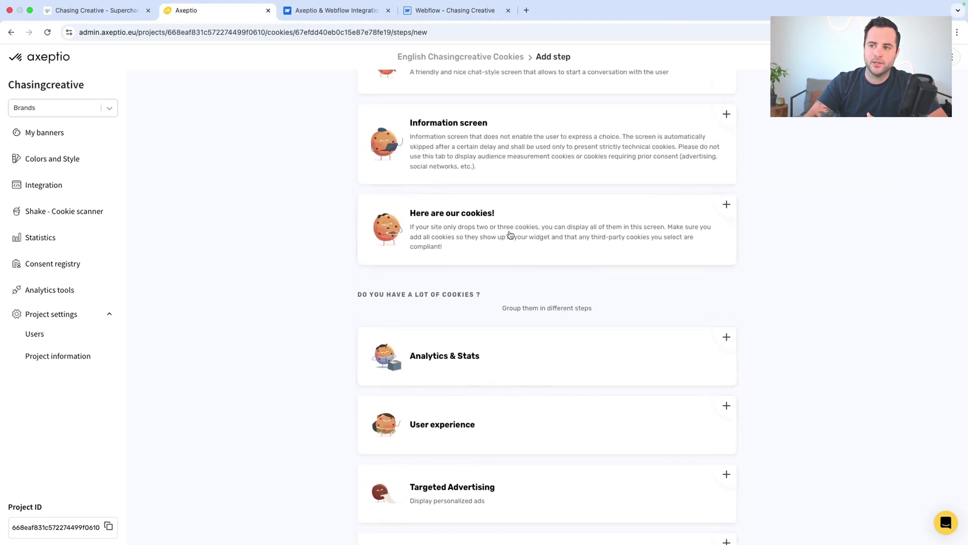
click(508, 233)
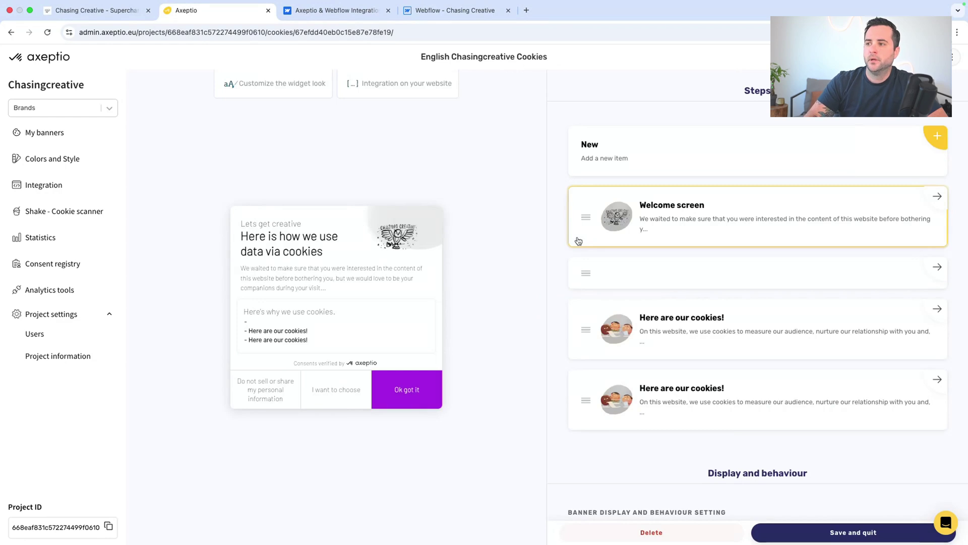
Show the "Toggle all" switch on the first "Here are our cookies!" step and try it out in the preview
click(688, 334)
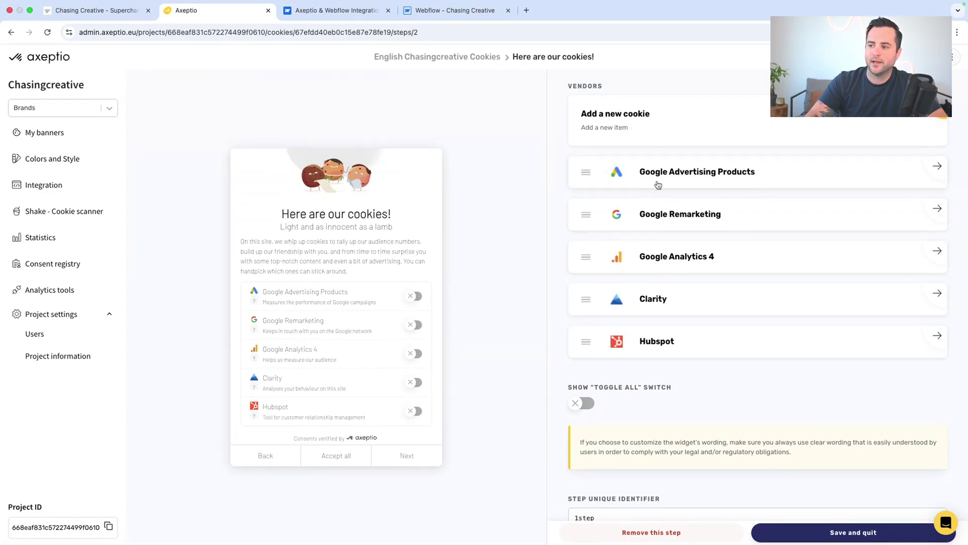
click(580, 405)
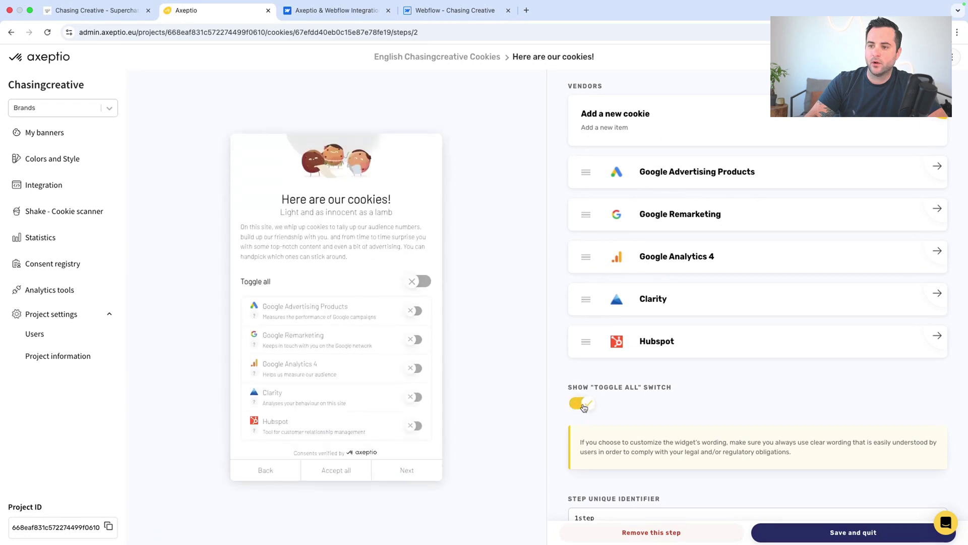
click(415, 282)
click(417, 286)
click(418, 297)
click(417, 298)
click(580, 403)
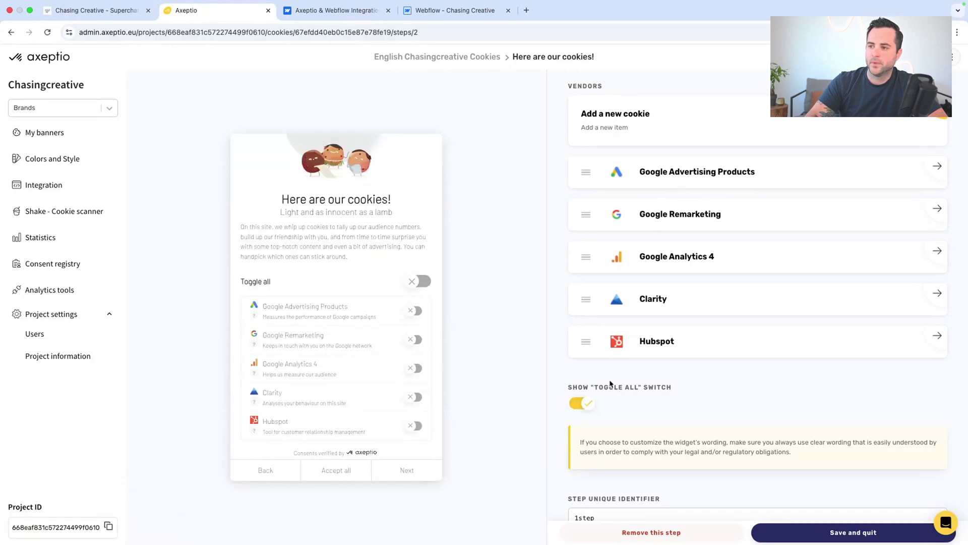
Try to add a cookie to this step, then reopen the Chasingcreative project's chasingcreative-en-US configuration
click(736, 115)
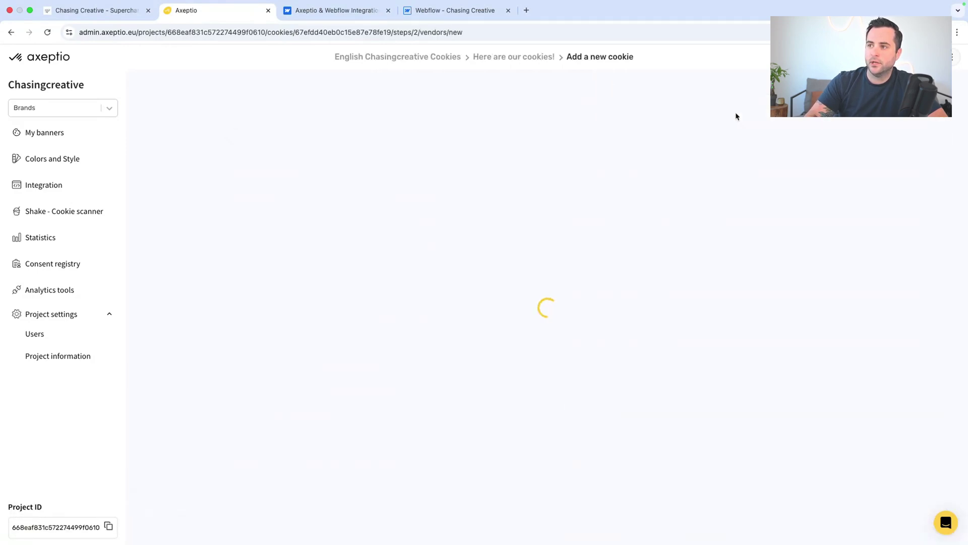
click(503, 157)
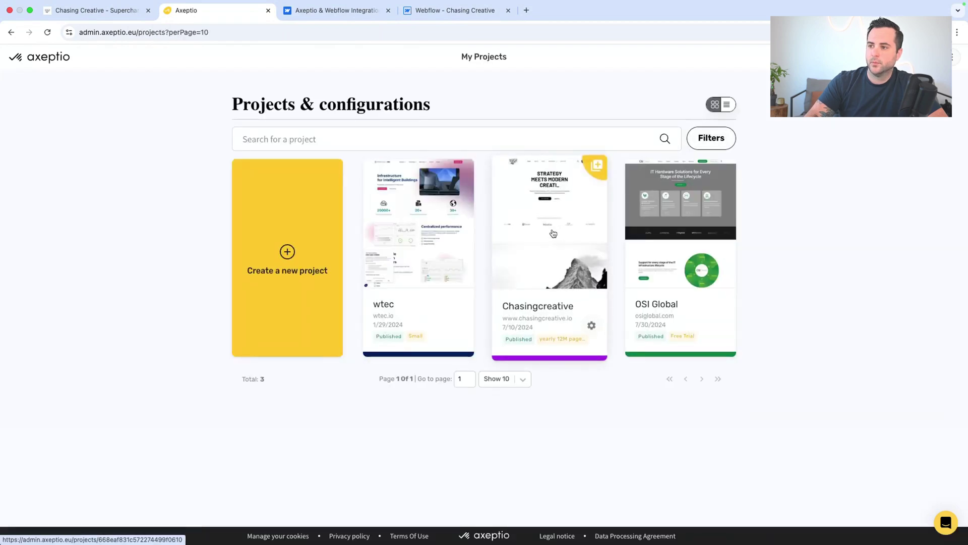
click(552, 233)
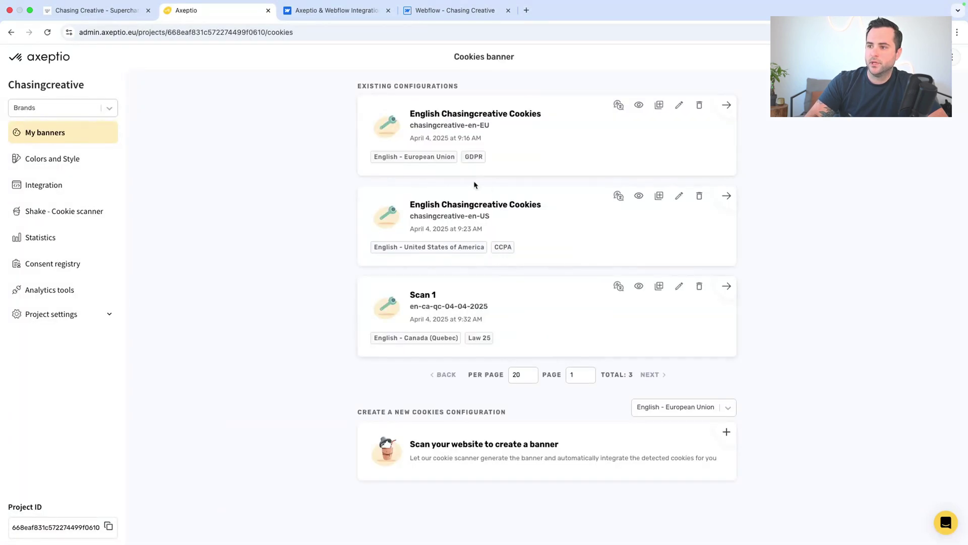
click(547, 217)
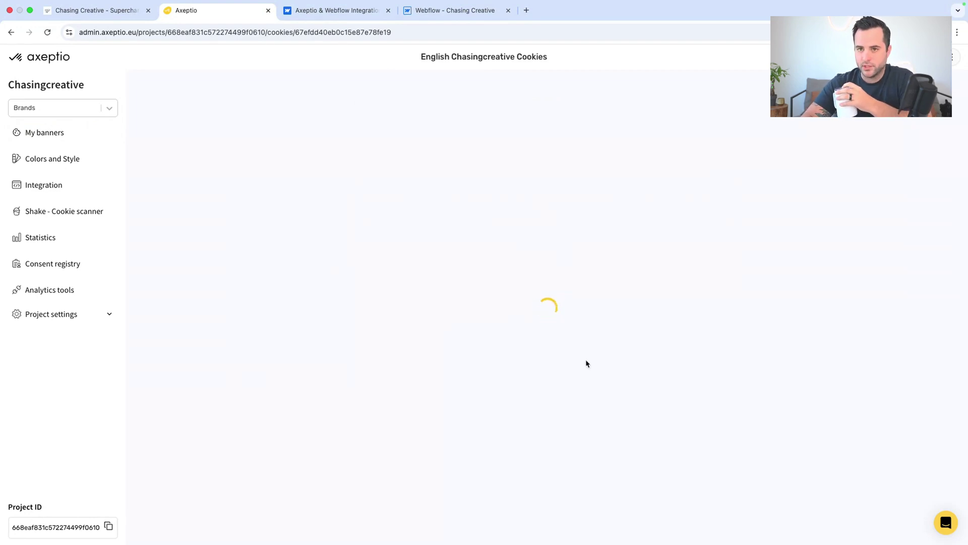
click(62, 132)
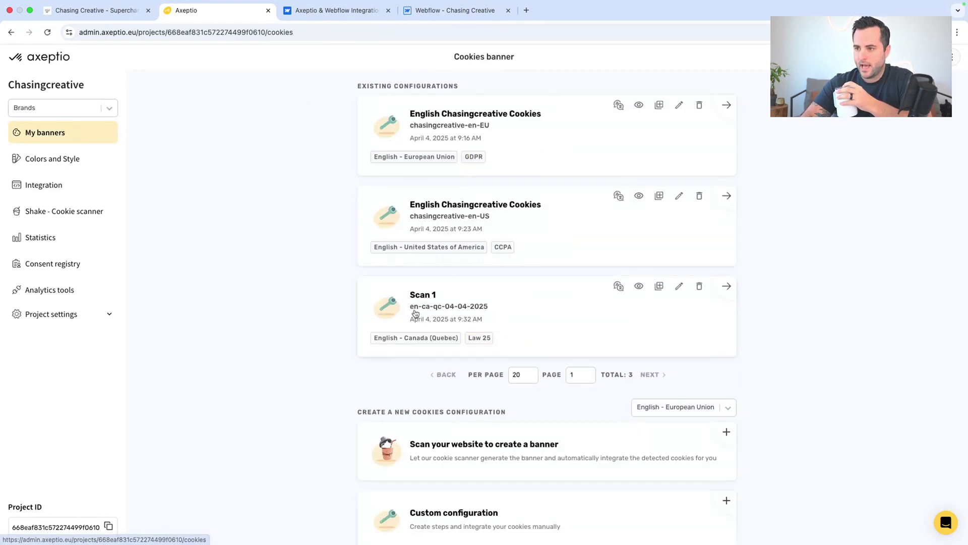
click(516, 235)
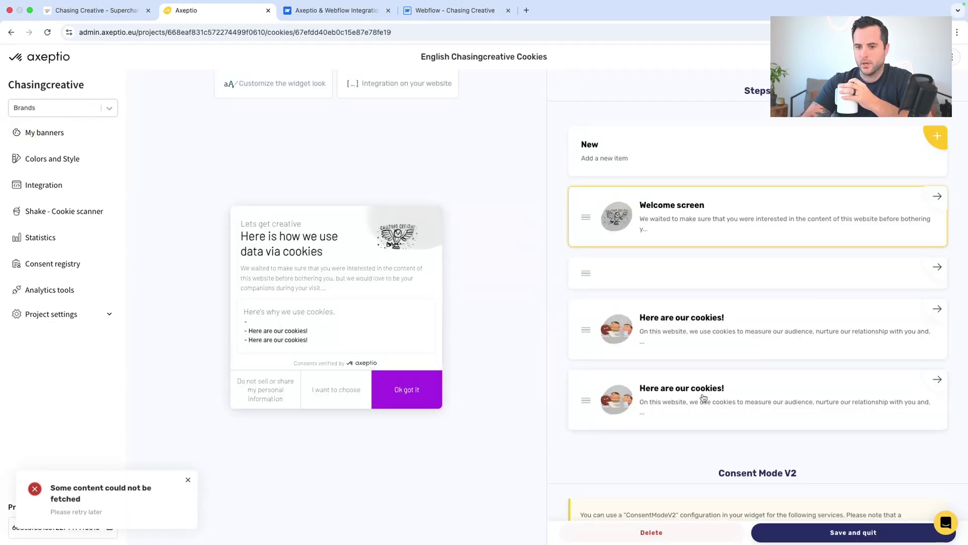
Open the catalogue of cookies that can be added to the last "Here are our cookies!" step
click(654, 383)
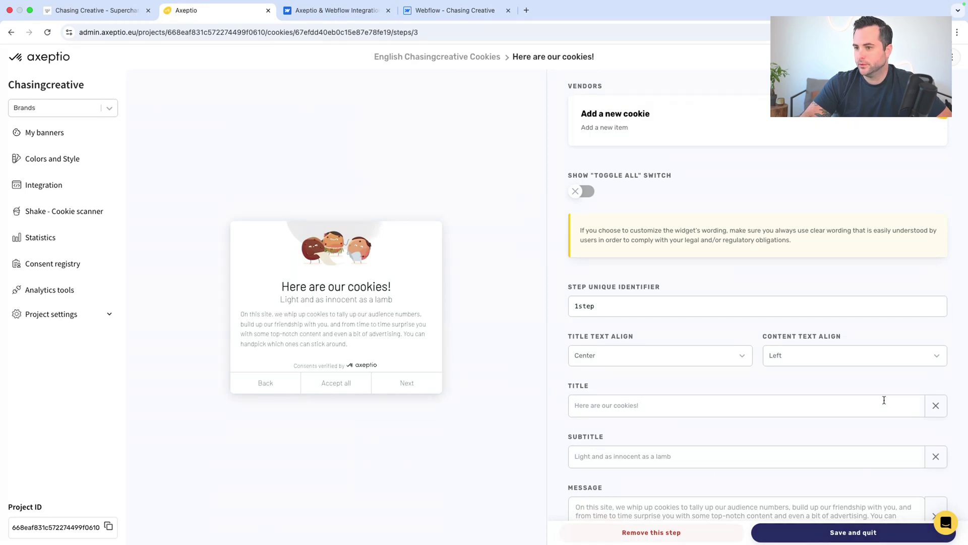
click(675, 127)
click(537, 116)
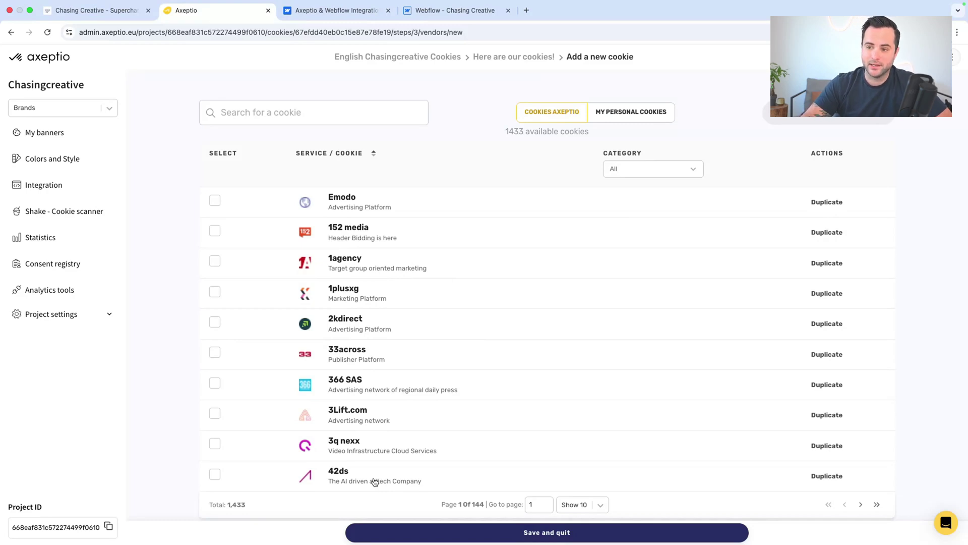
scroll(375, 482, down, 2)
scroll(372, 393, up, 2)
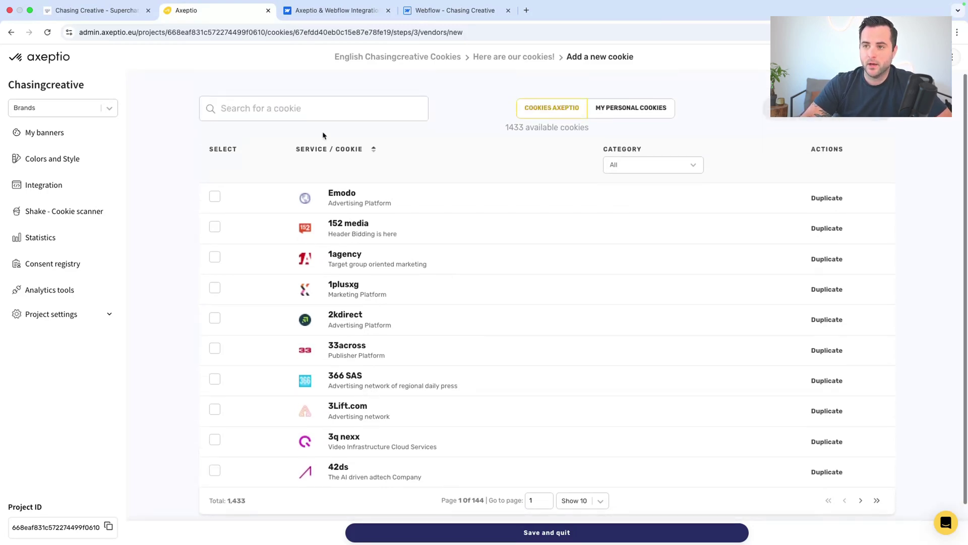
Search the cookie catalogue for "google", select Google Analytics 4 and save it to the step
click(316, 109)
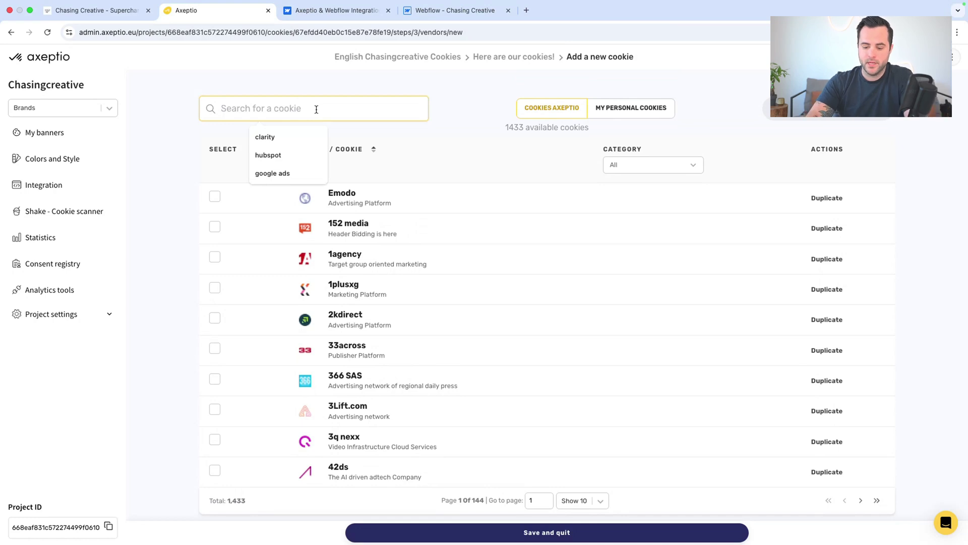
text(google)
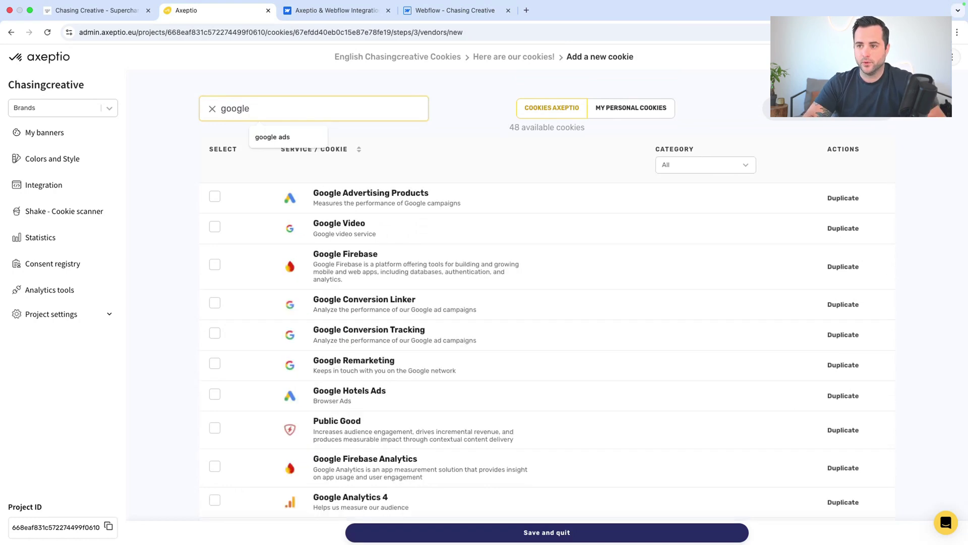
scroll(513, 254, down, 2)
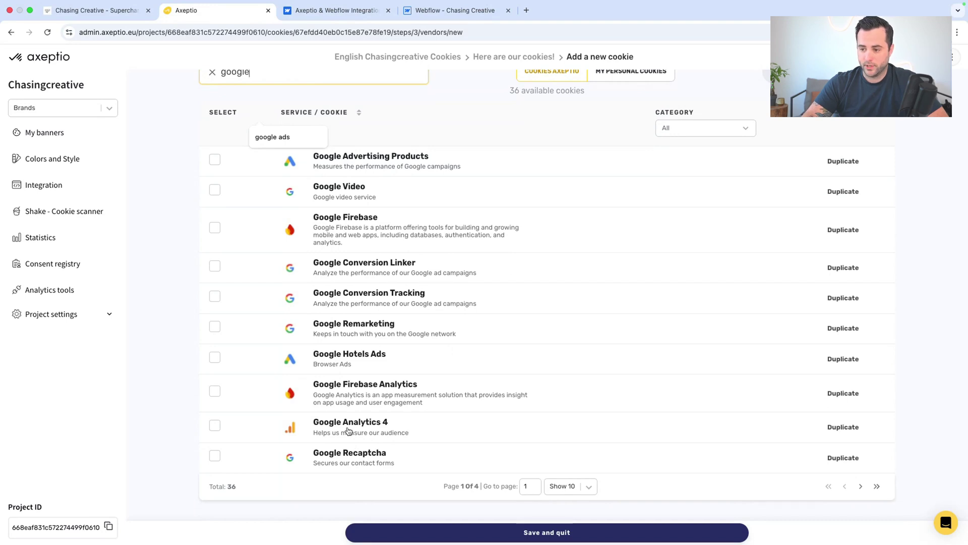
click(215, 425)
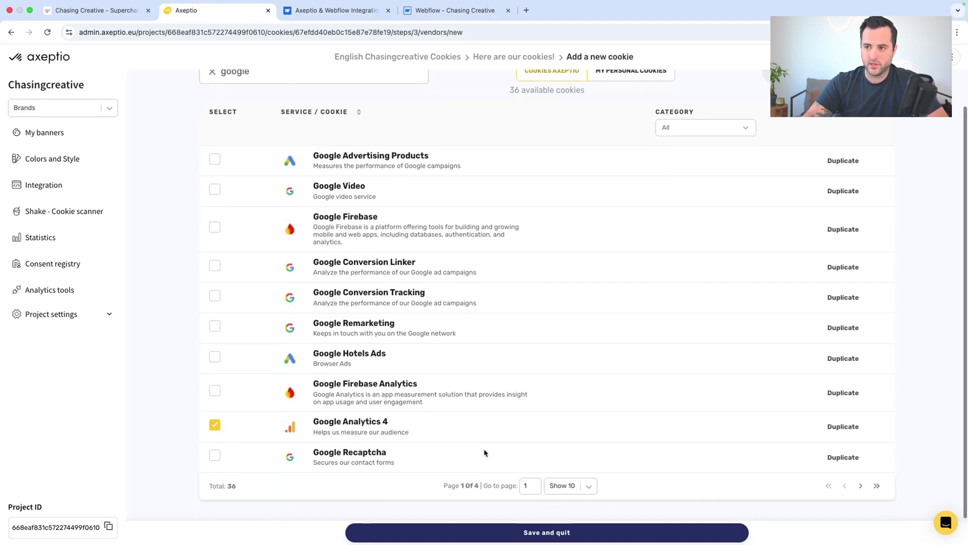
scroll(484, 453, down, 1)
click(491, 529)
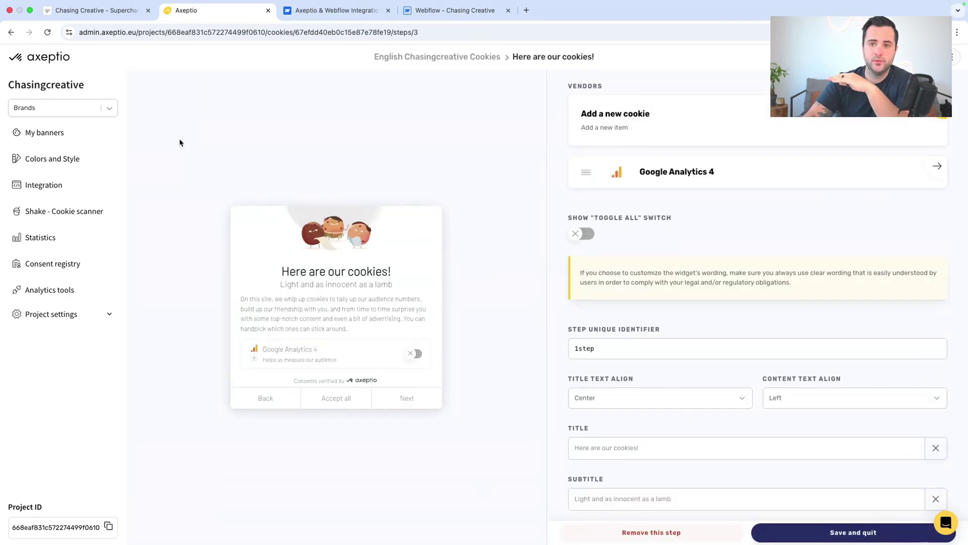
Review the project's Colors and Style settings and its banner installation options
click(80, 137)
click(104, 158)
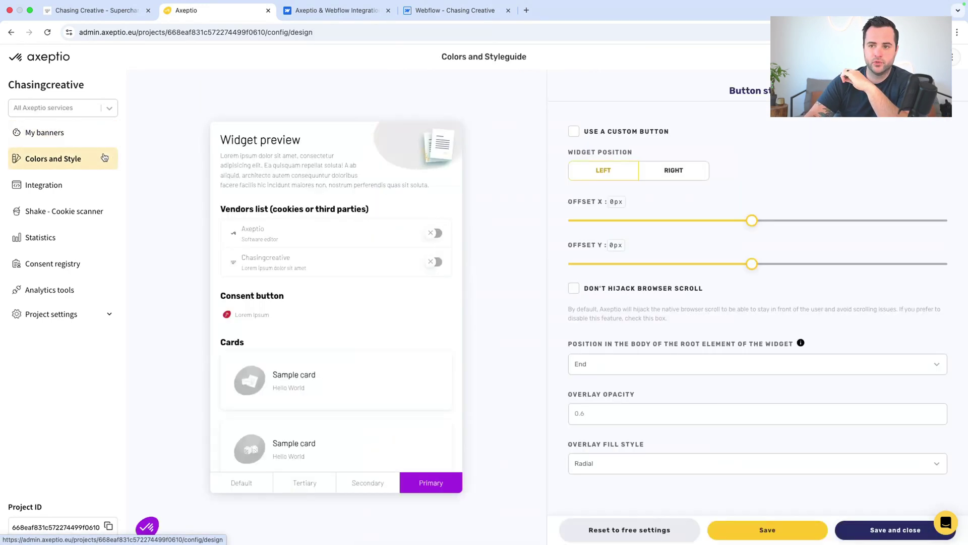
click(91, 182)
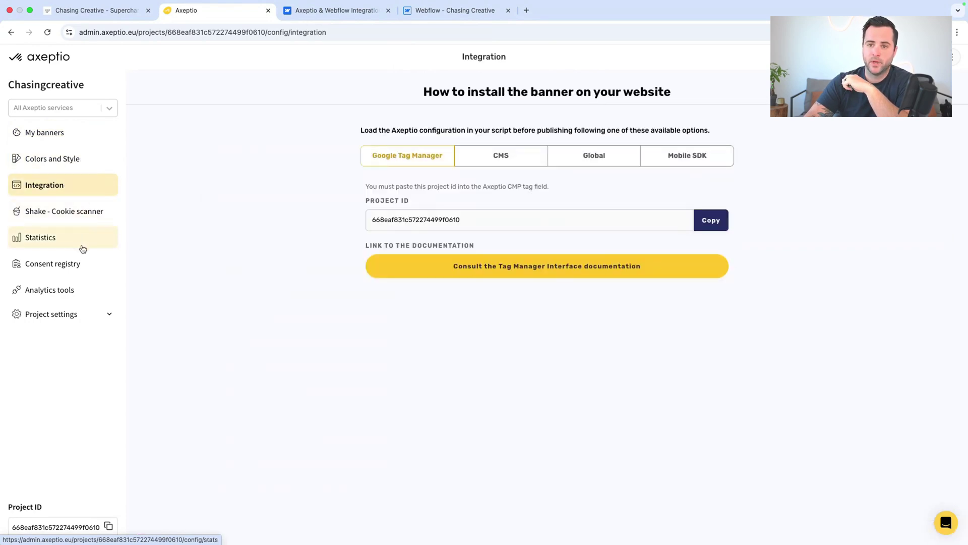
click(81, 291)
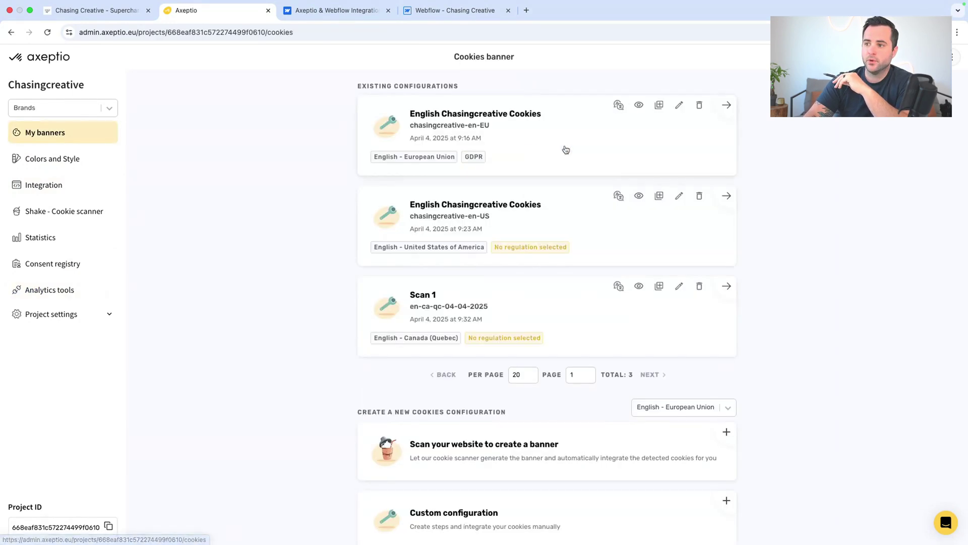
Publish the chasingcreative-en-US banner together with the project's design and DPO changes
scroll(511, 363, down, 4)
scroll(510, 363, up, 3)
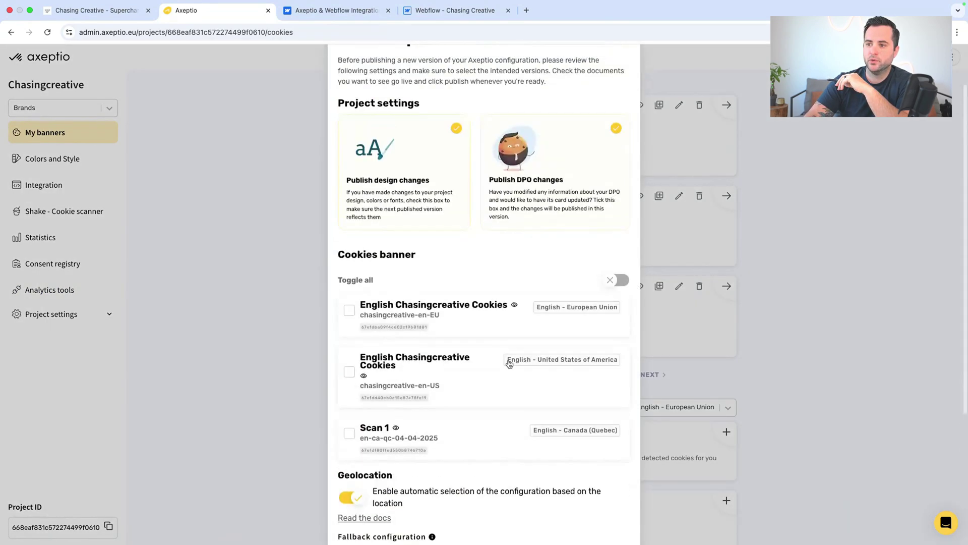
click(617, 280)
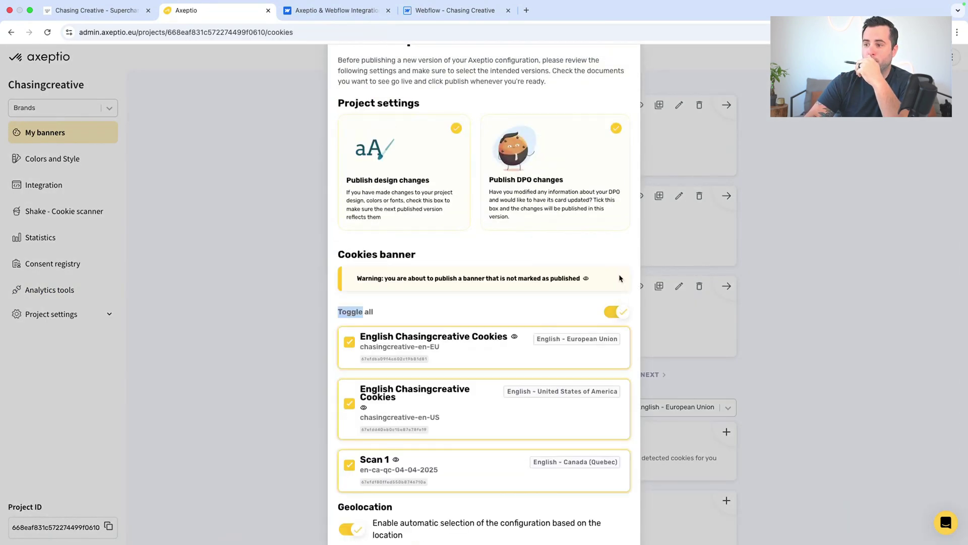
click(614, 312)
click(372, 375)
click(793, 298)
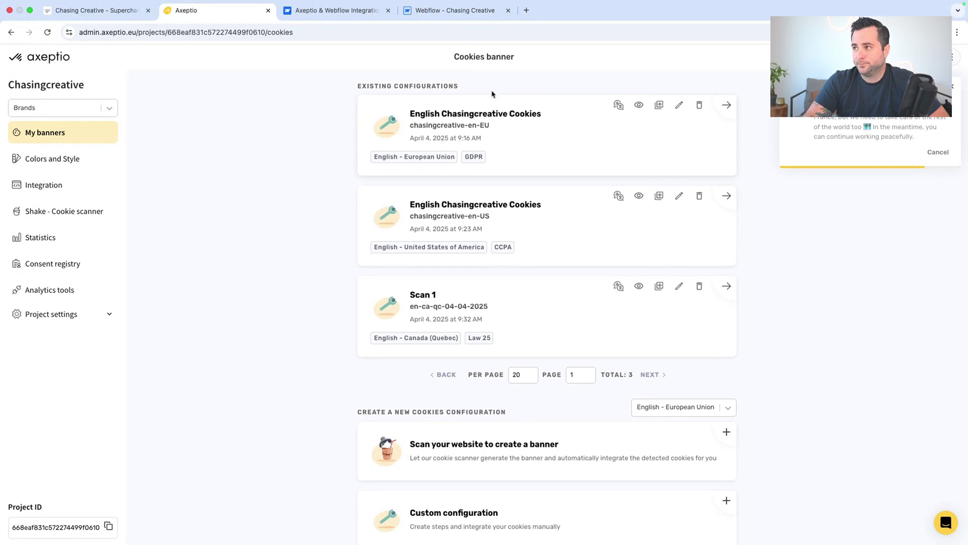
Check the cookie banner on the live Chasing Creative site, testing its widget button, and return to the Axeptio banners
click(108, 13)
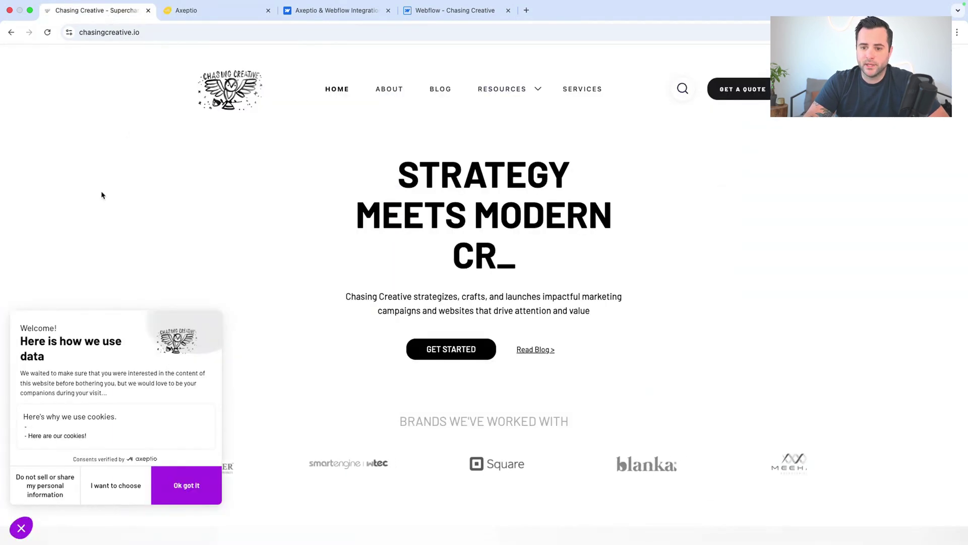
click(26, 527)
click(25, 527)
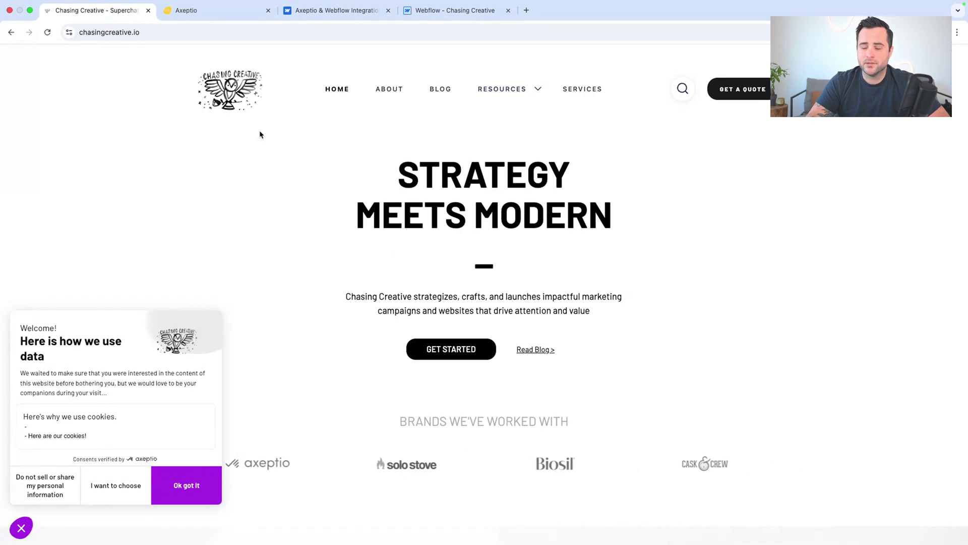
click(225, 17)
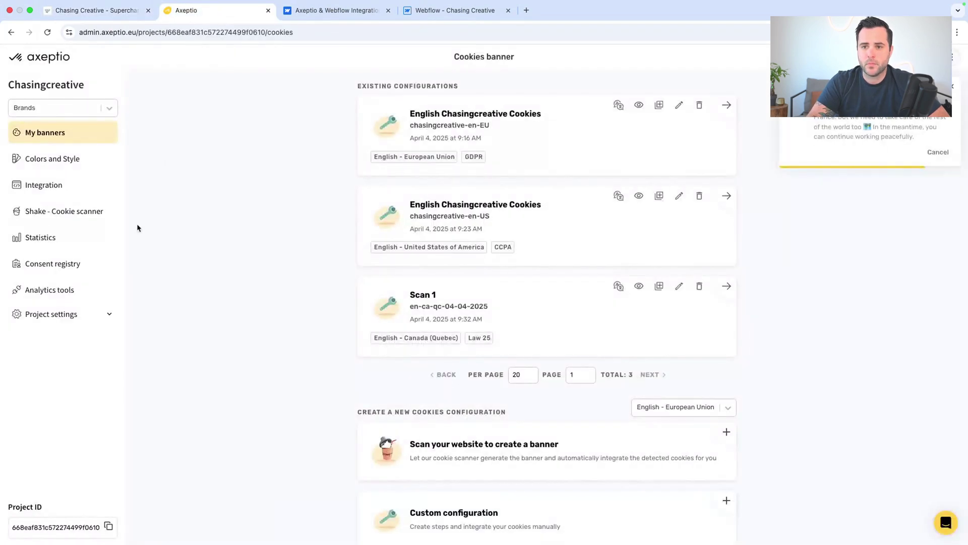
Review the project's Statistics page, from the web KPIs through the consent charts to the consent rate by device
click(64, 239)
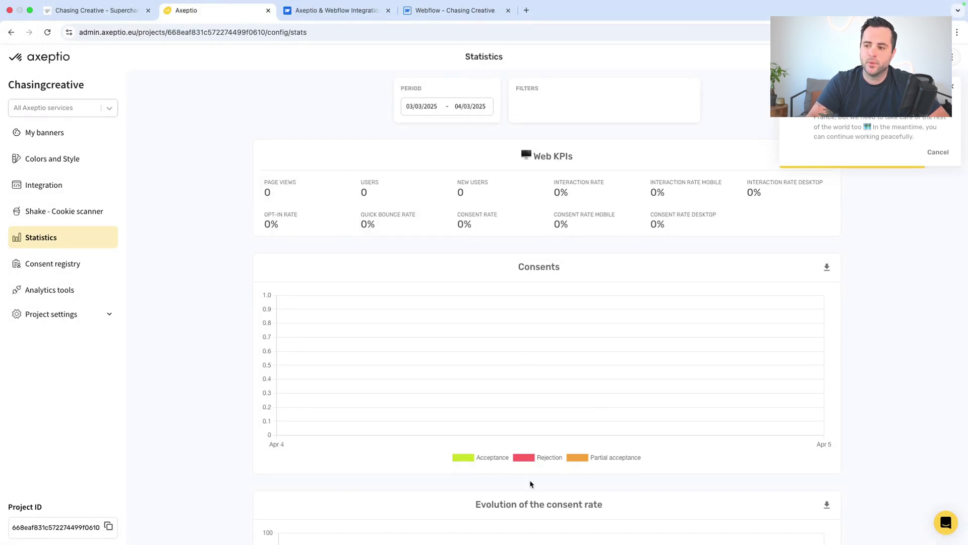
scroll(530, 484, down, 10)
scroll(530, 484, down, 8)
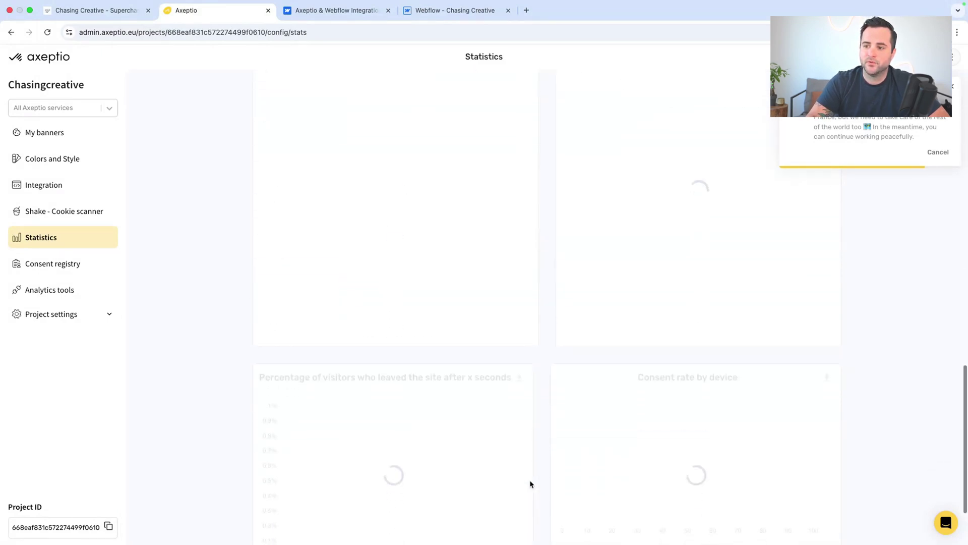
scroll(548, 396, up, 10)
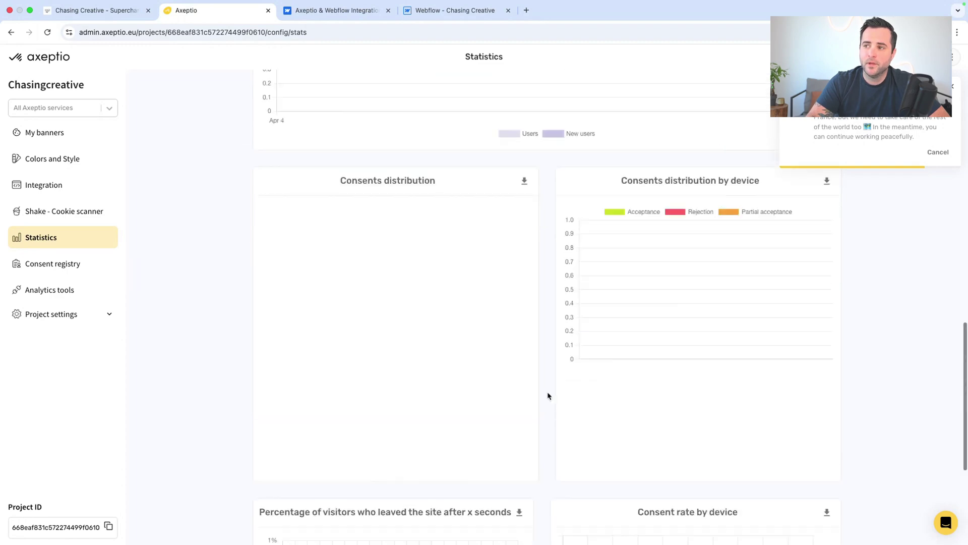
scroll(548, 396, down, 12)
scroll(548, 395, up, 3)
scroll(548, 396, up, 12)
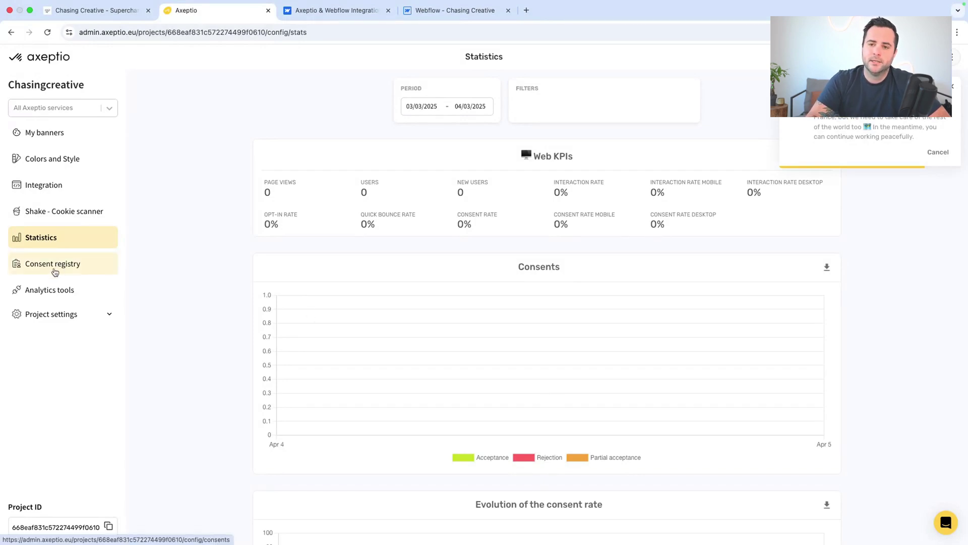
Check the project's consent registry and accept the cookies in the banner on the live Chasing Creative site
click(54, 267)
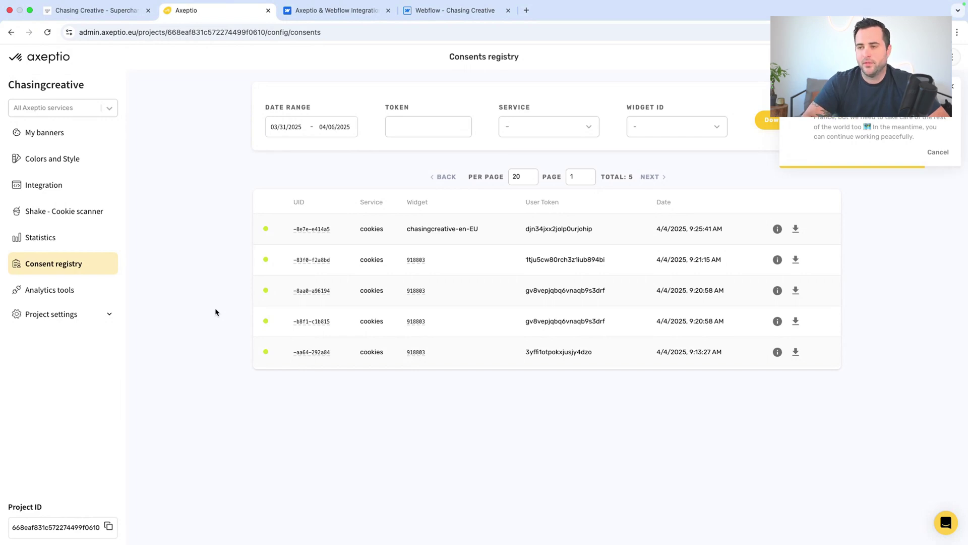
click(101, 12)
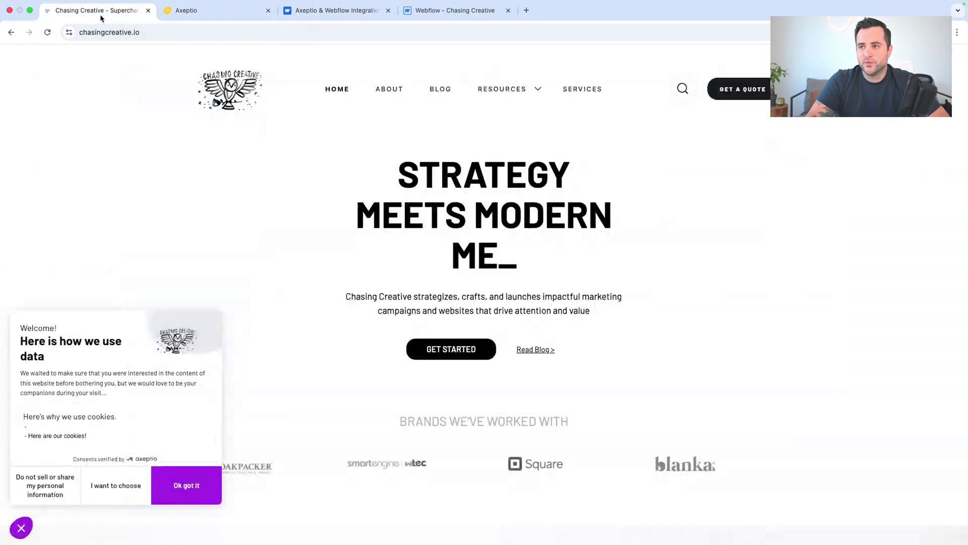
click(200, 474)
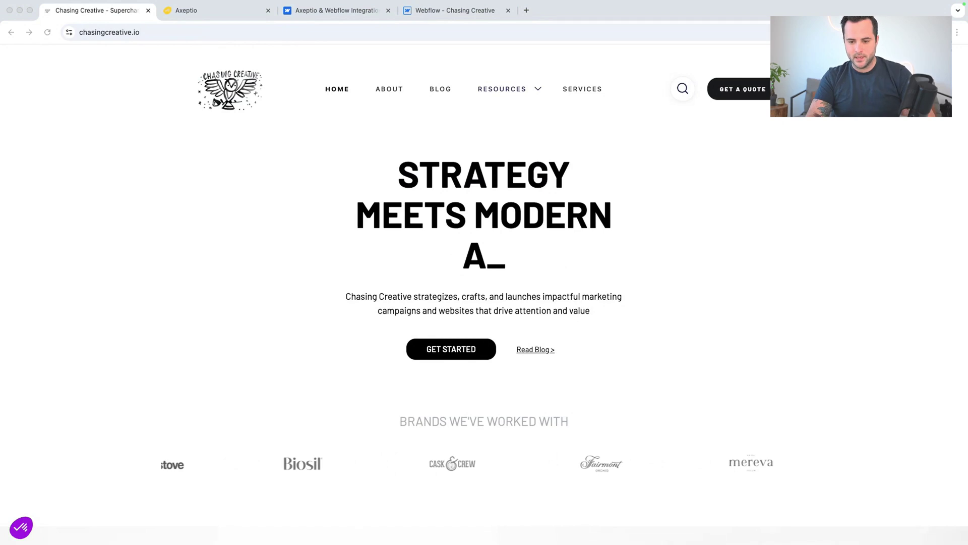
Open axept.io in a new browser tab and review its homepage, including the Brands and Publishers offers and the privacy compliance section
click(527, 10)
text(axept)
key(Return)
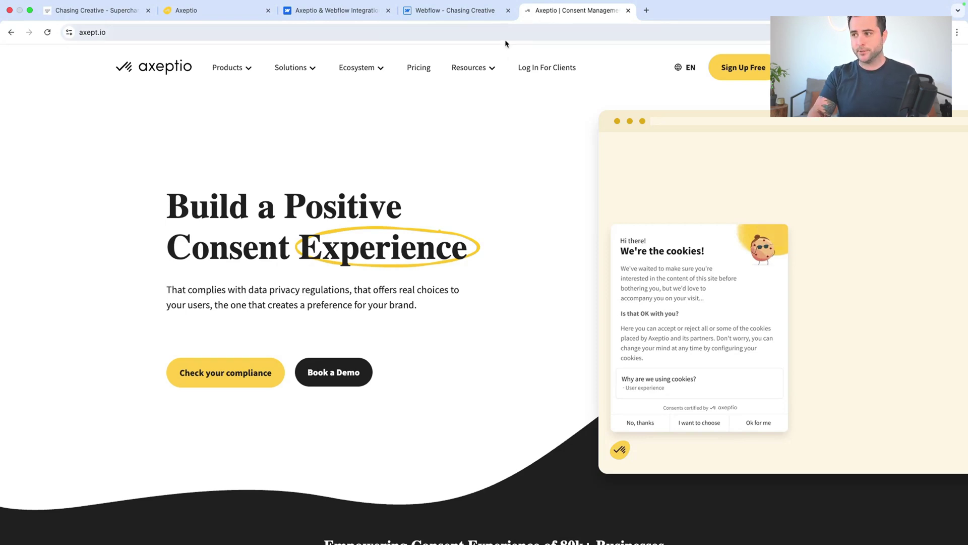
scroll(463, 355, down, 8)
scroll(464, 356, down, 9)
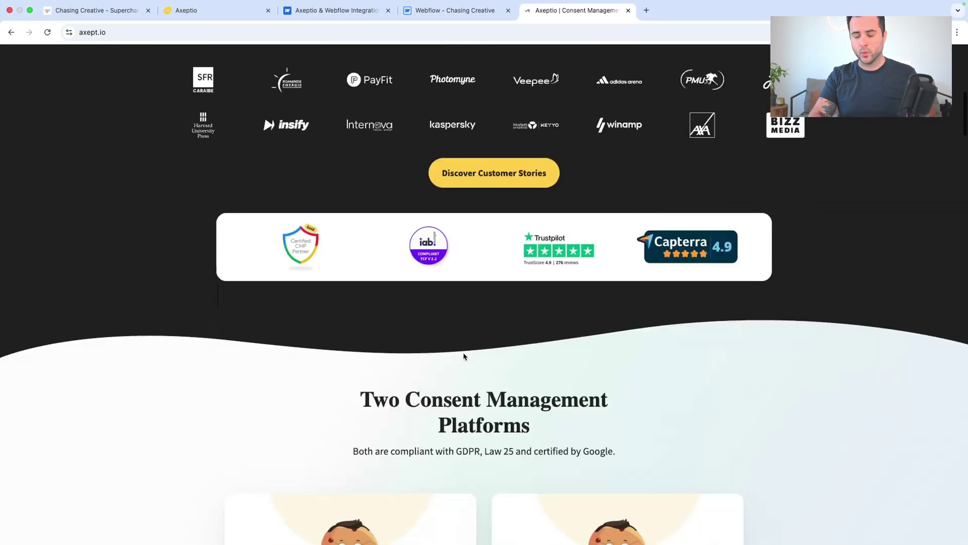
scroll(464, 356, down, 7)
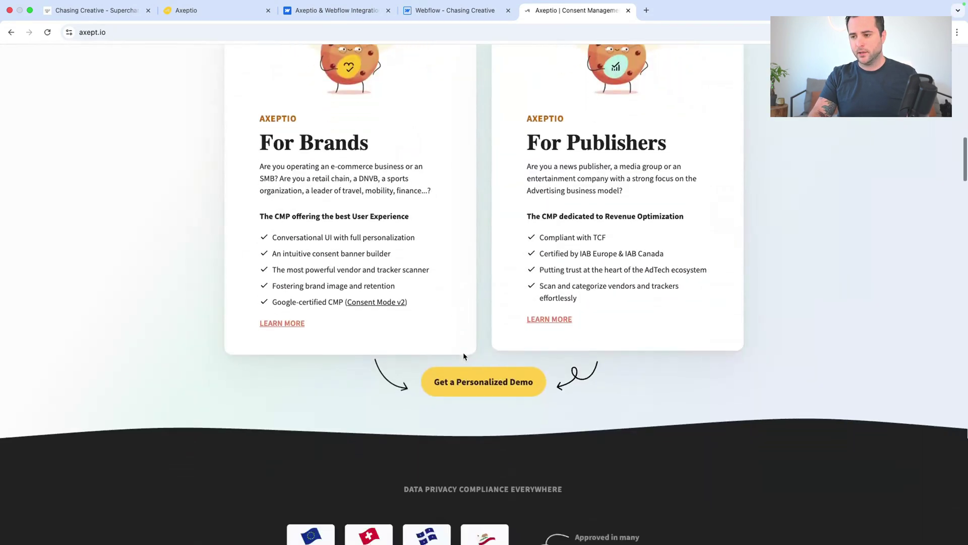
scroll(431, 405, down, 8)
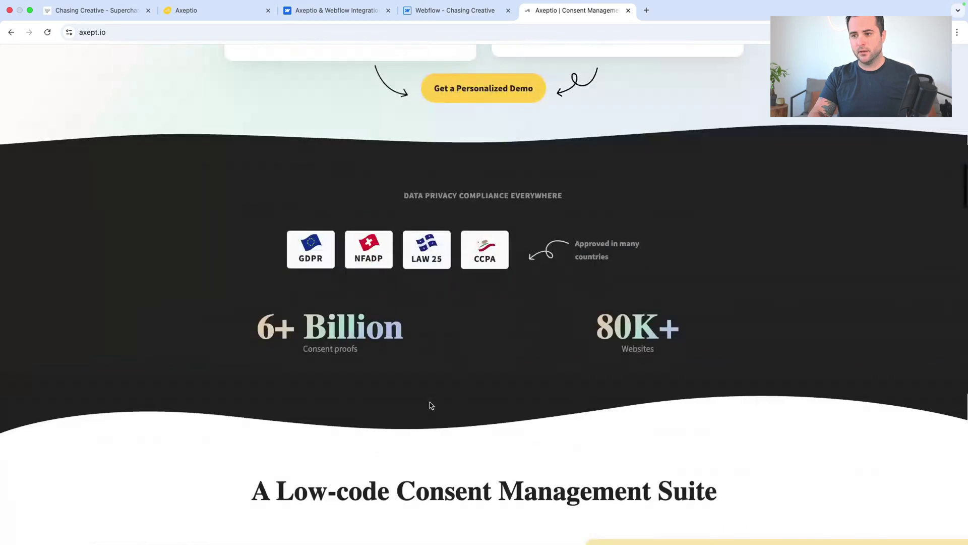
scroll(429, 402, down, 14)
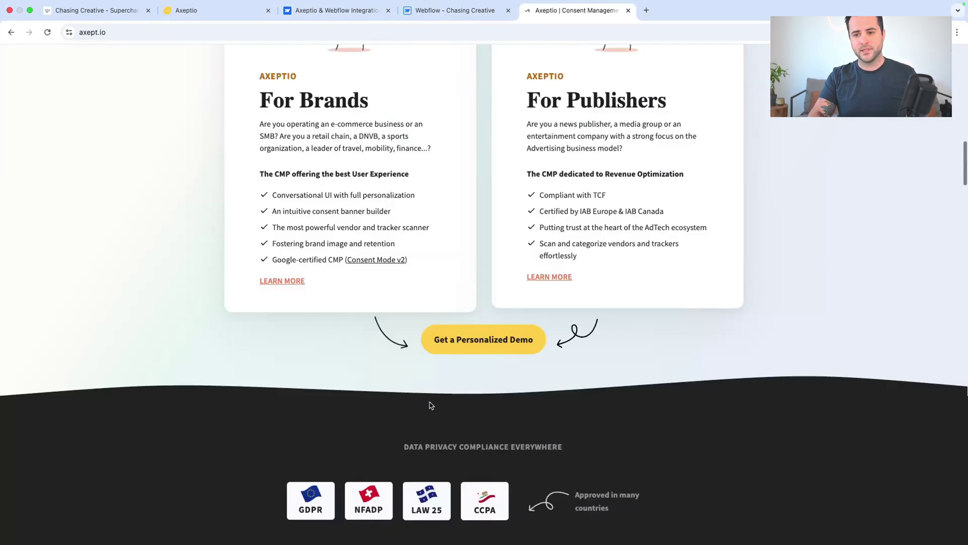
scroll(431, 405, up, 10)
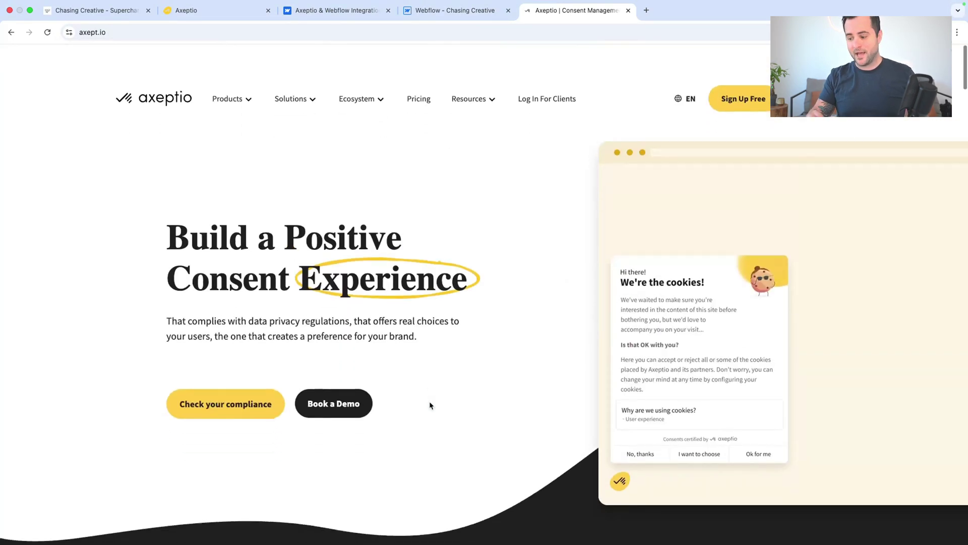